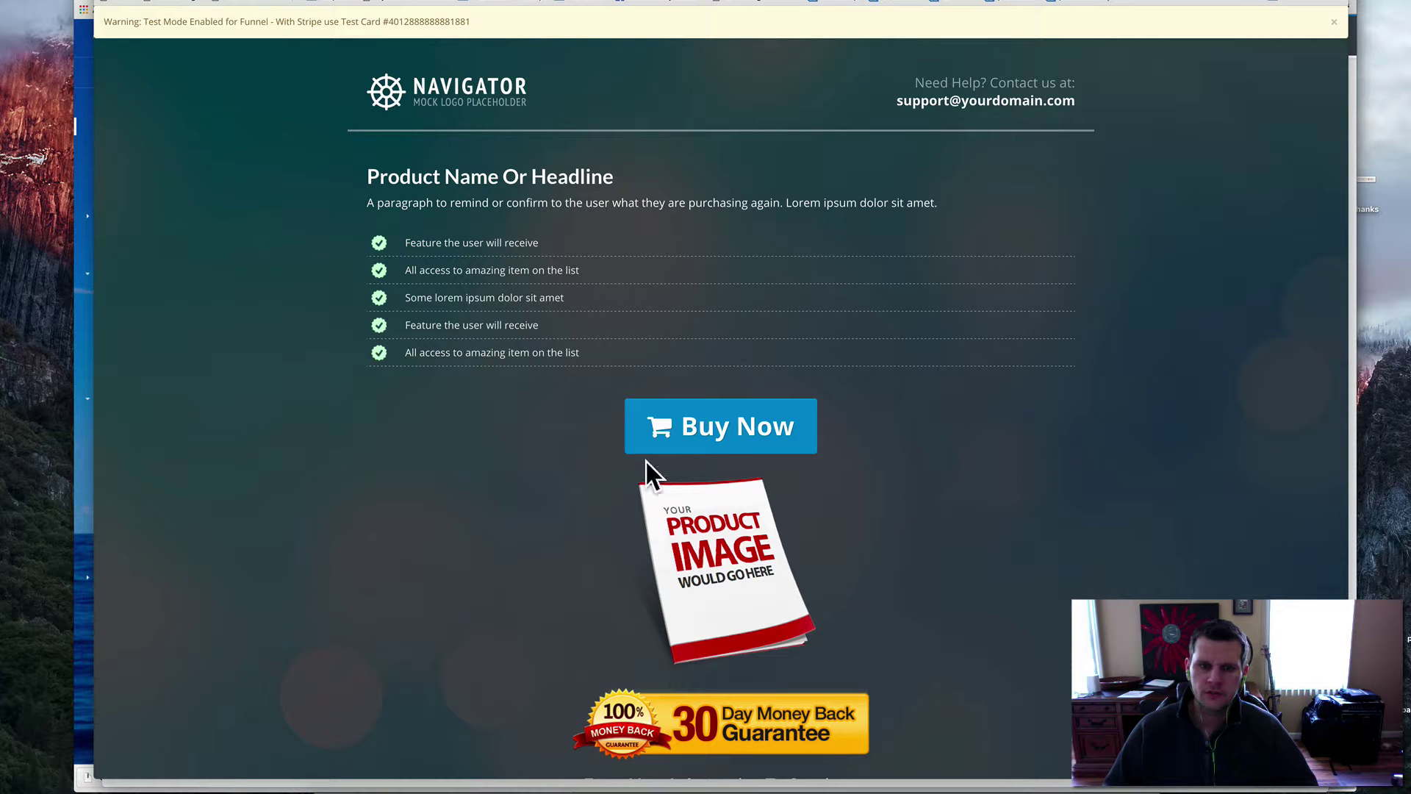
- Try the order-form pop-up in the sales-page preview, then close it and the preview
{"action": "left_click", "coordinate": [718, 431]}
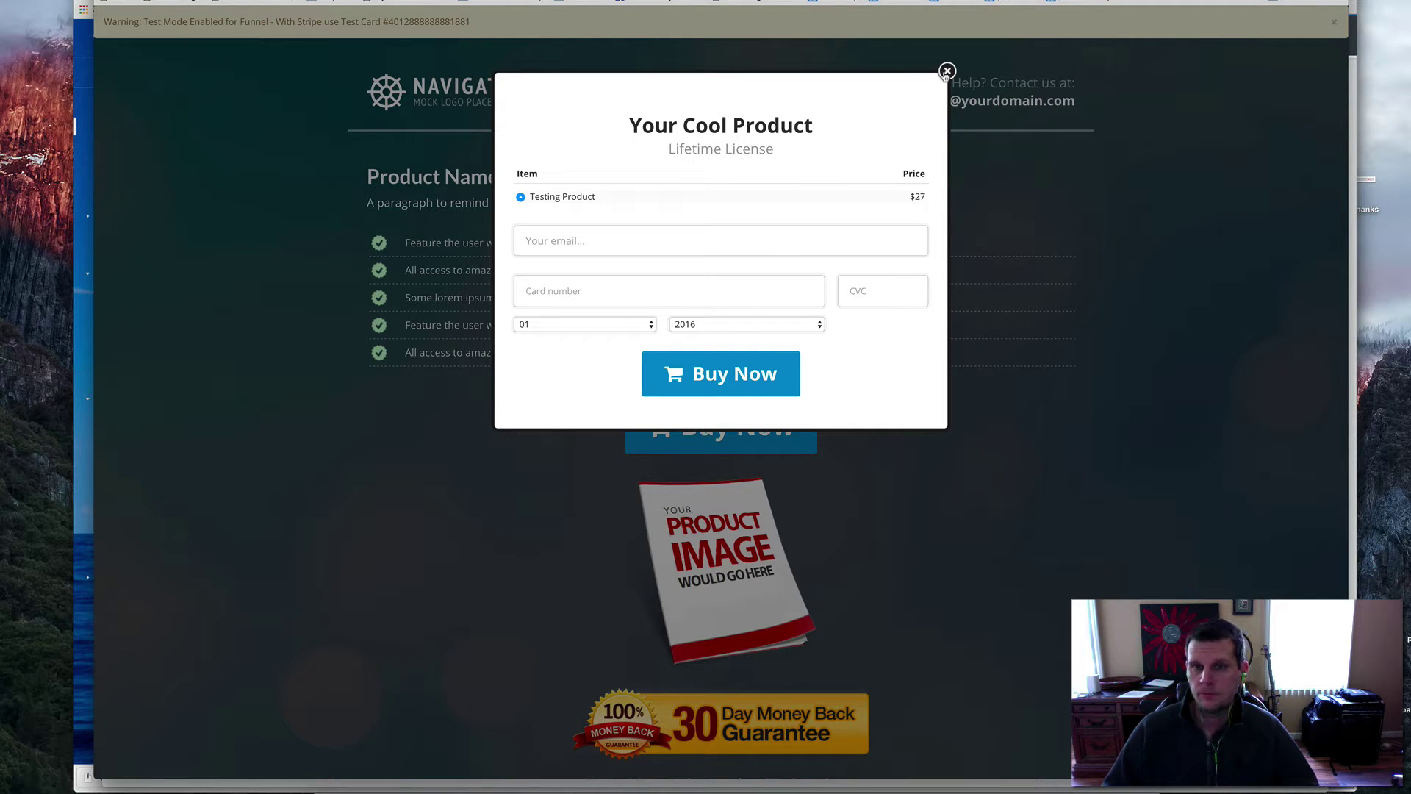
{"action": "left_click", "coordinate": [947, 71]}
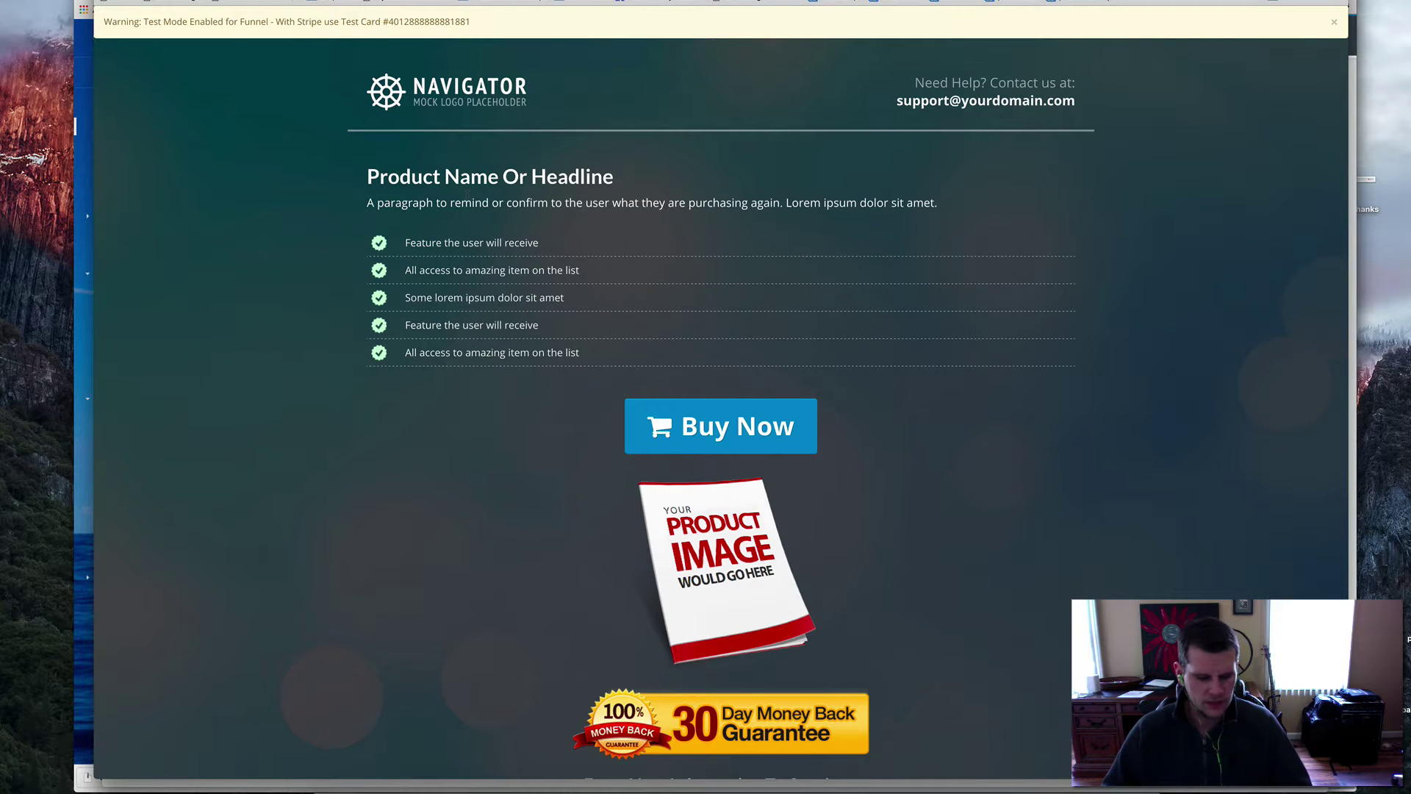
{"action": "key", "text": "super+w"}
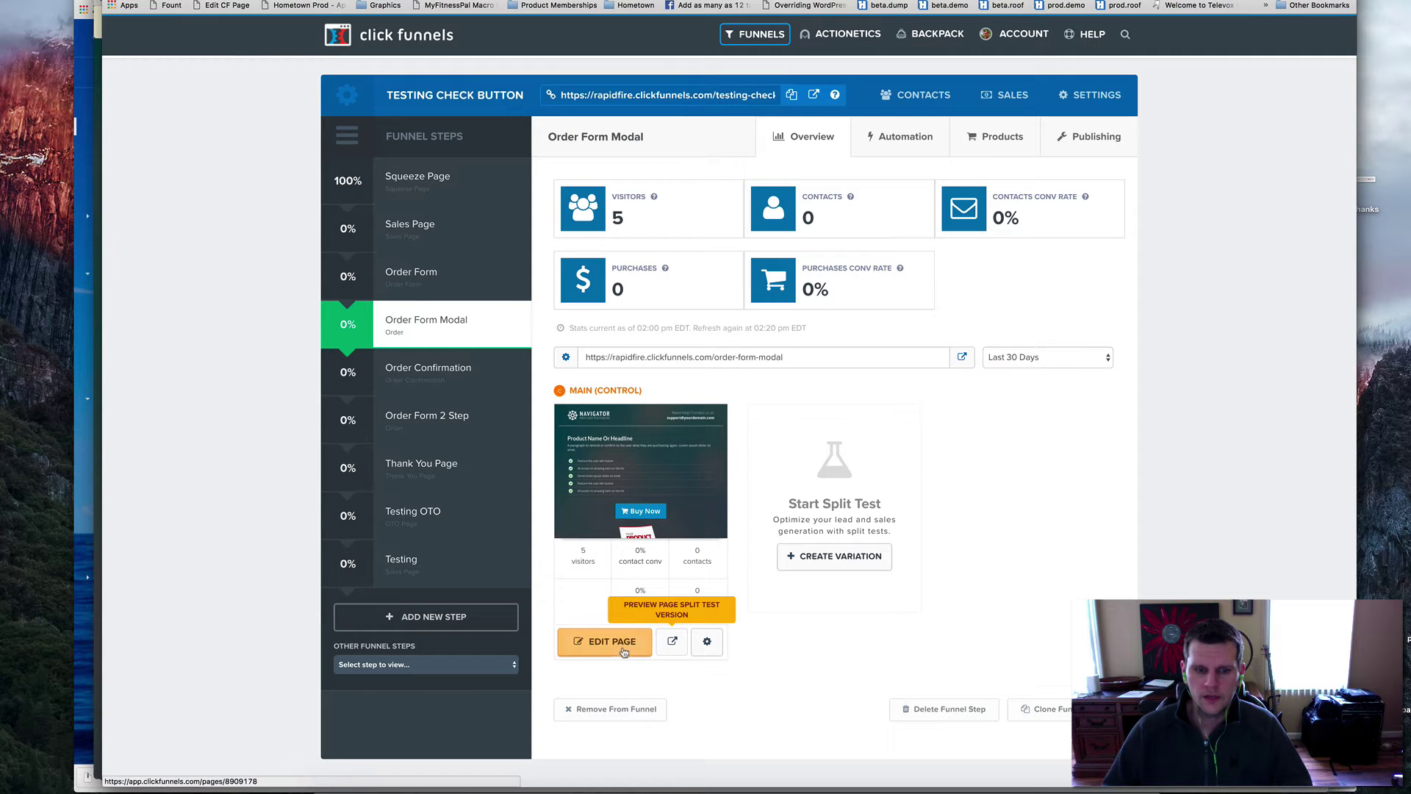
- Open the Order Form Modal page in the editor and show its pop-up
{"action": "left_click", "coordinate": [836, 478]}
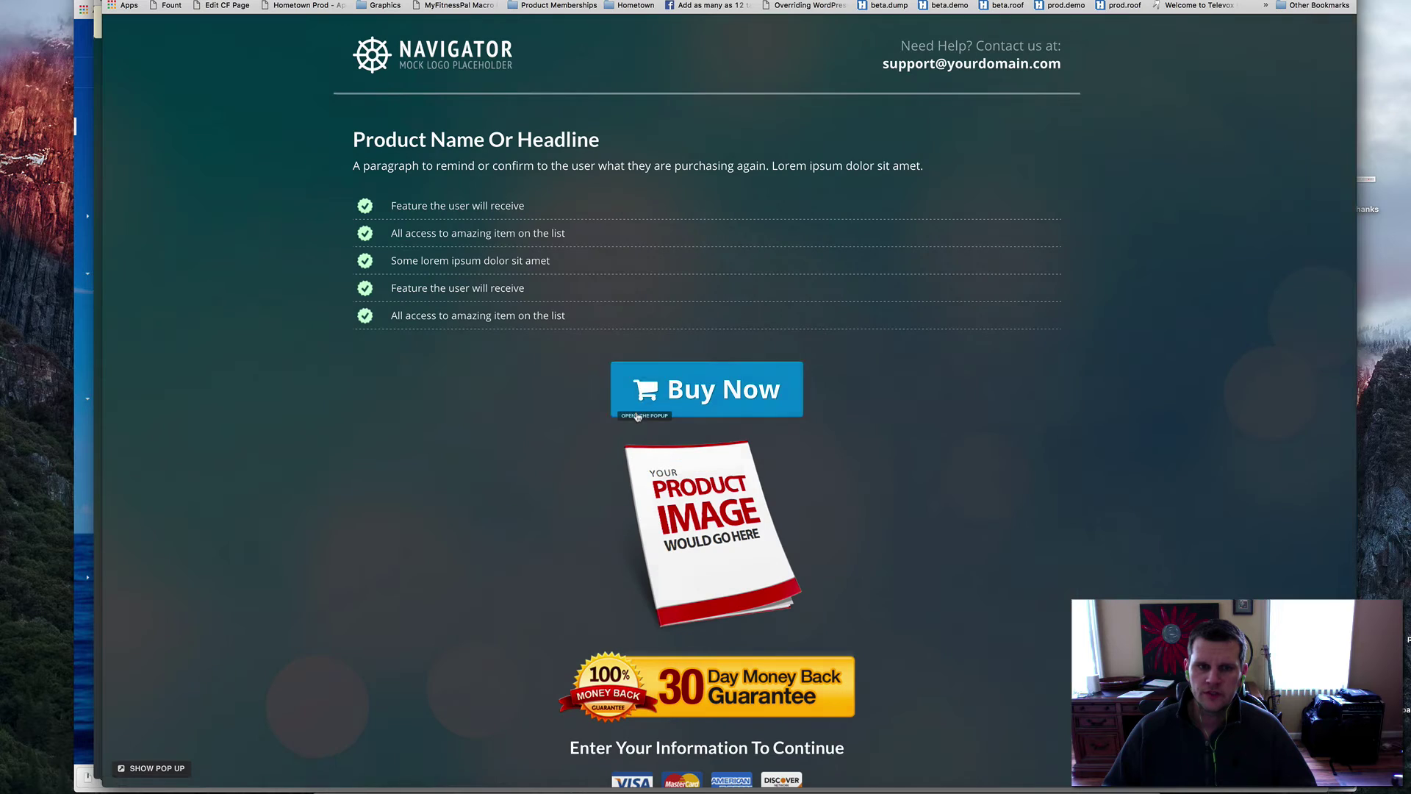
{"action": "left_click", "coordinate": [157, 768]}
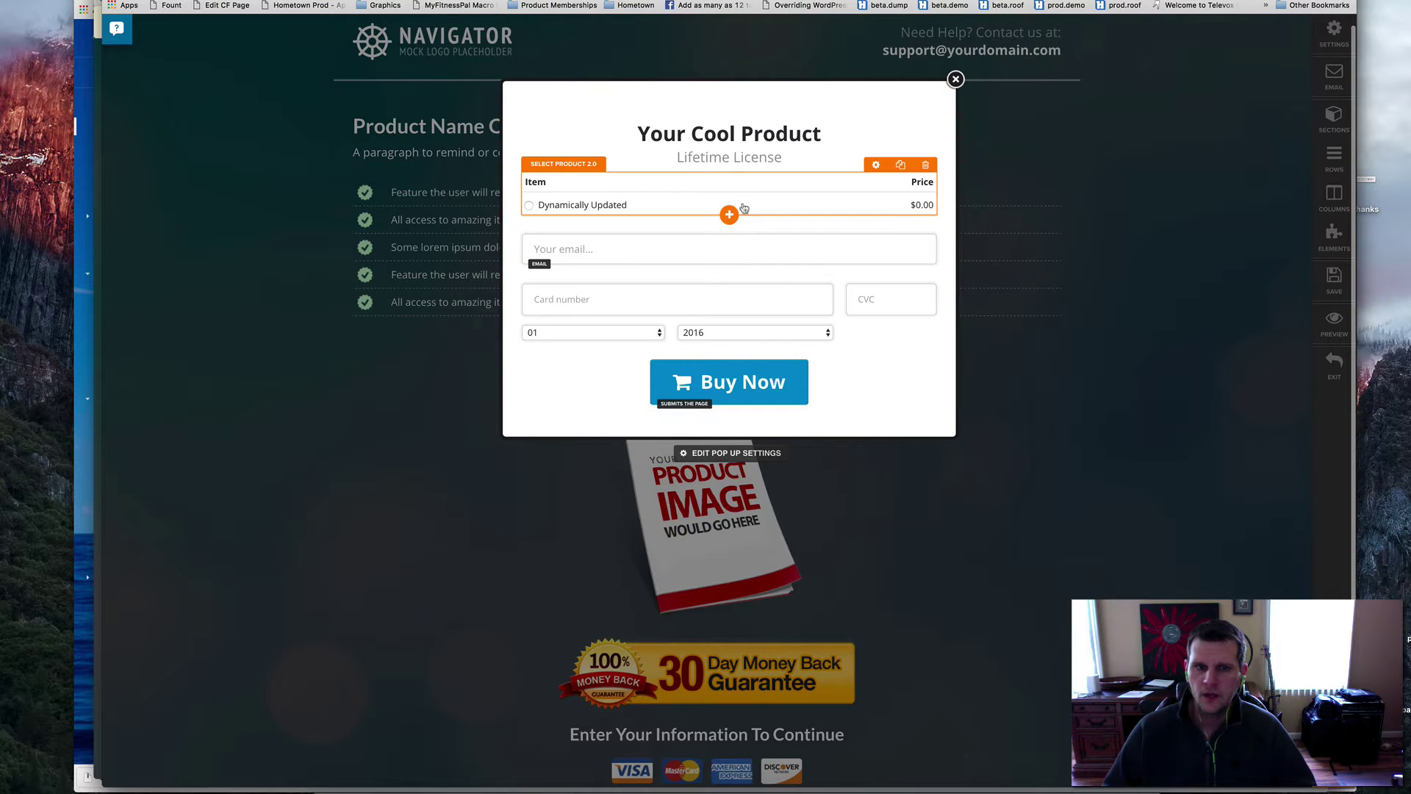
{"action": "left_click", "coordinate": [731, 216]}
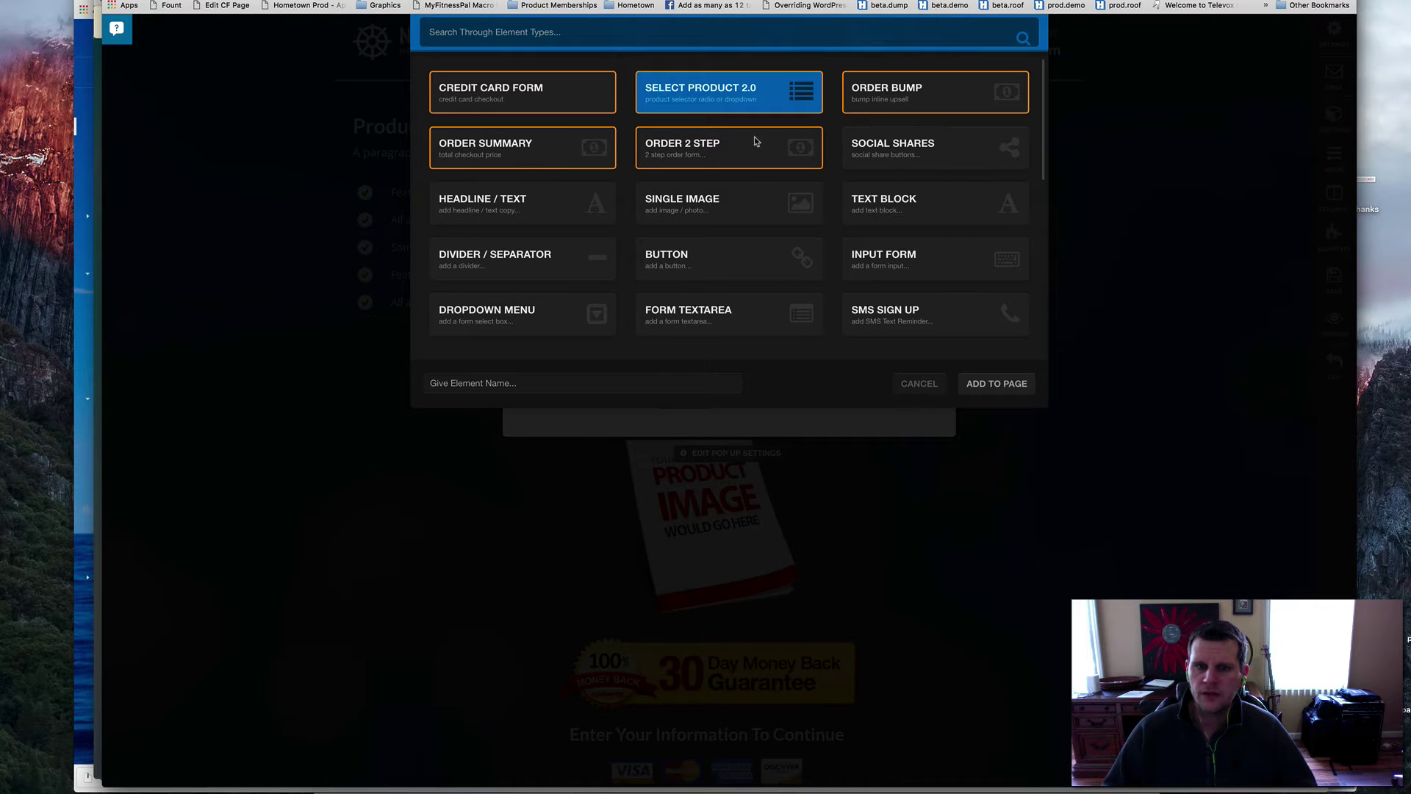
{"action": "left_click", "coordinate": [997, 383]}
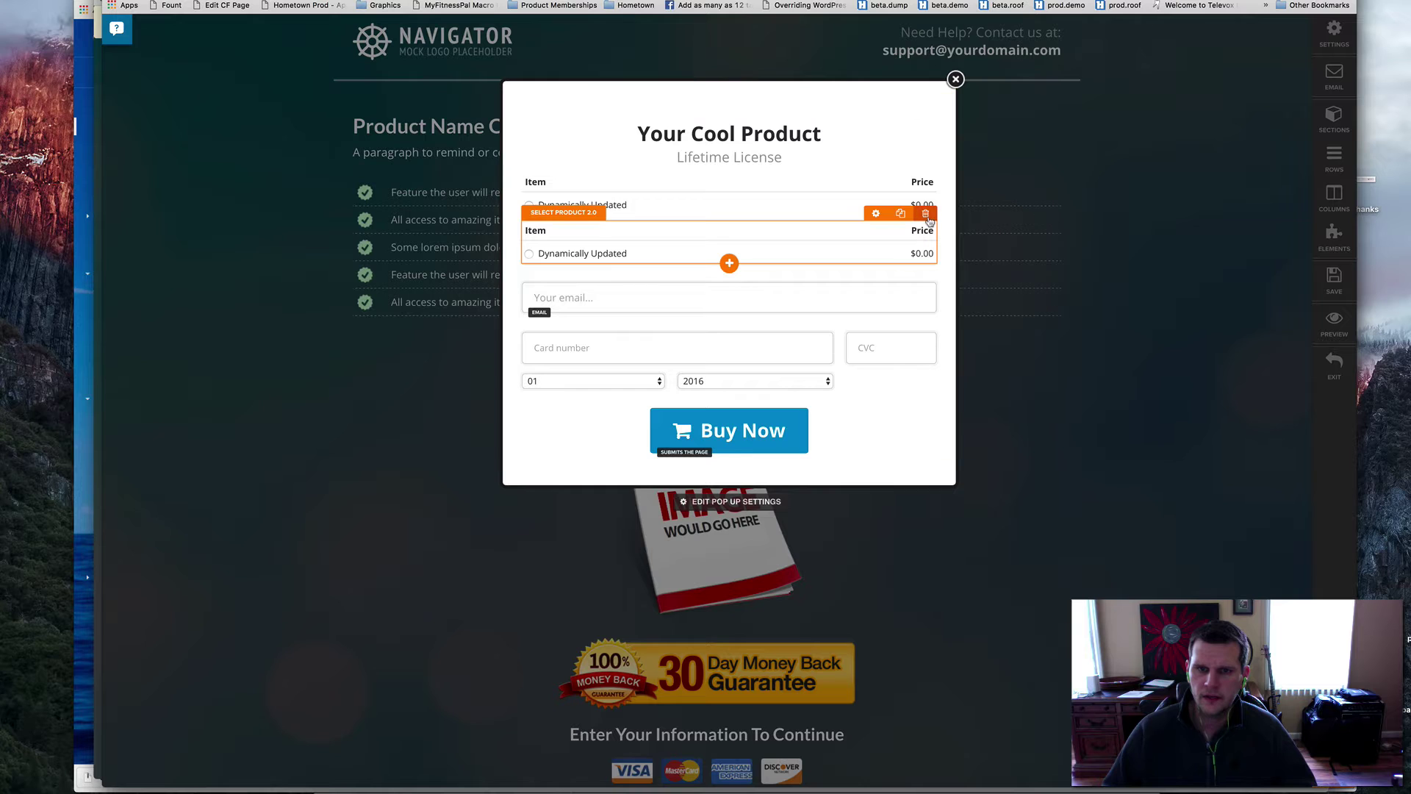
{"action": "left_click", "coordinate": [925, 212]}
{"action": "left_click", "coordinate": [842, 212]}
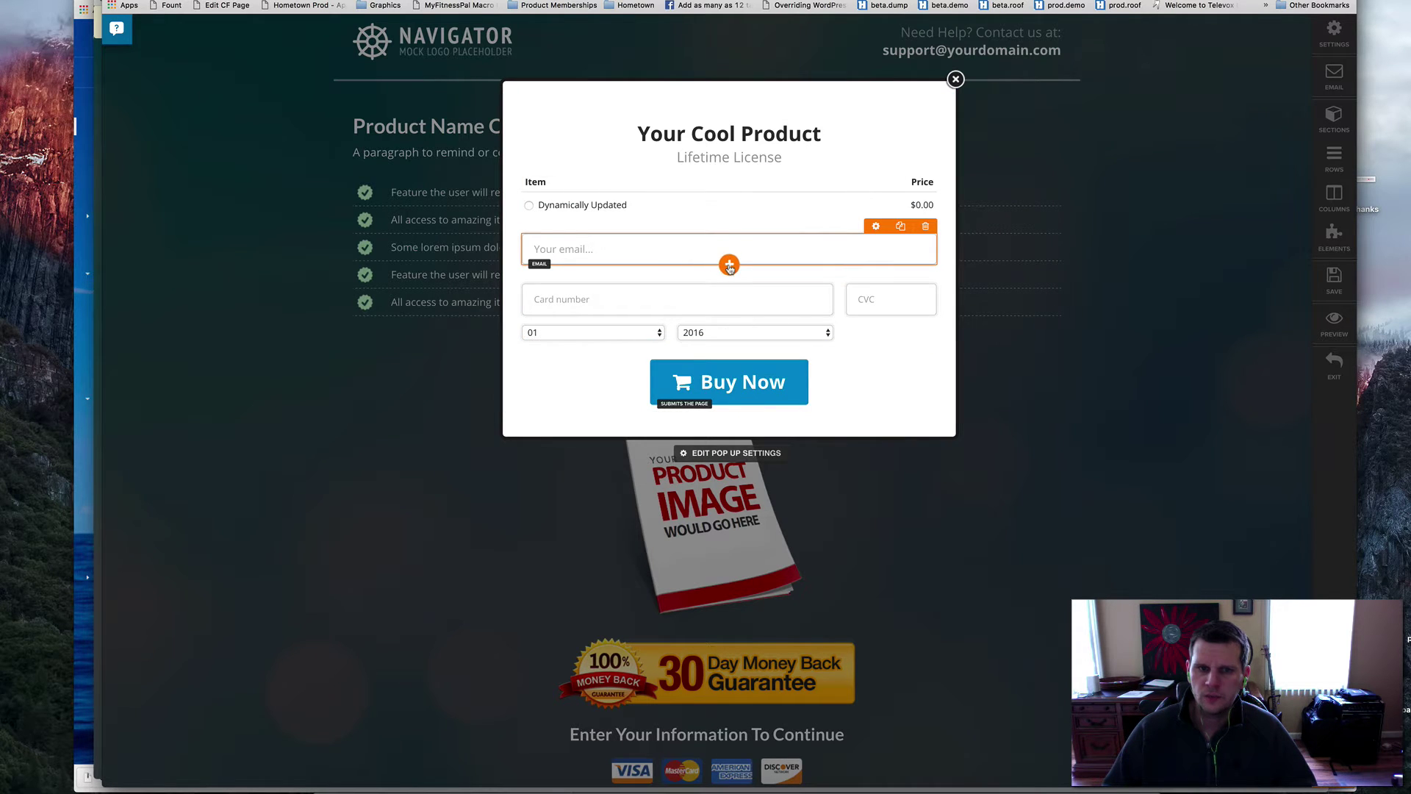
- Add an Email Address input with placeholder 'Email...' below the email field, then start deleting it
{"action": "left_click", "coordinate": [728, 265]}
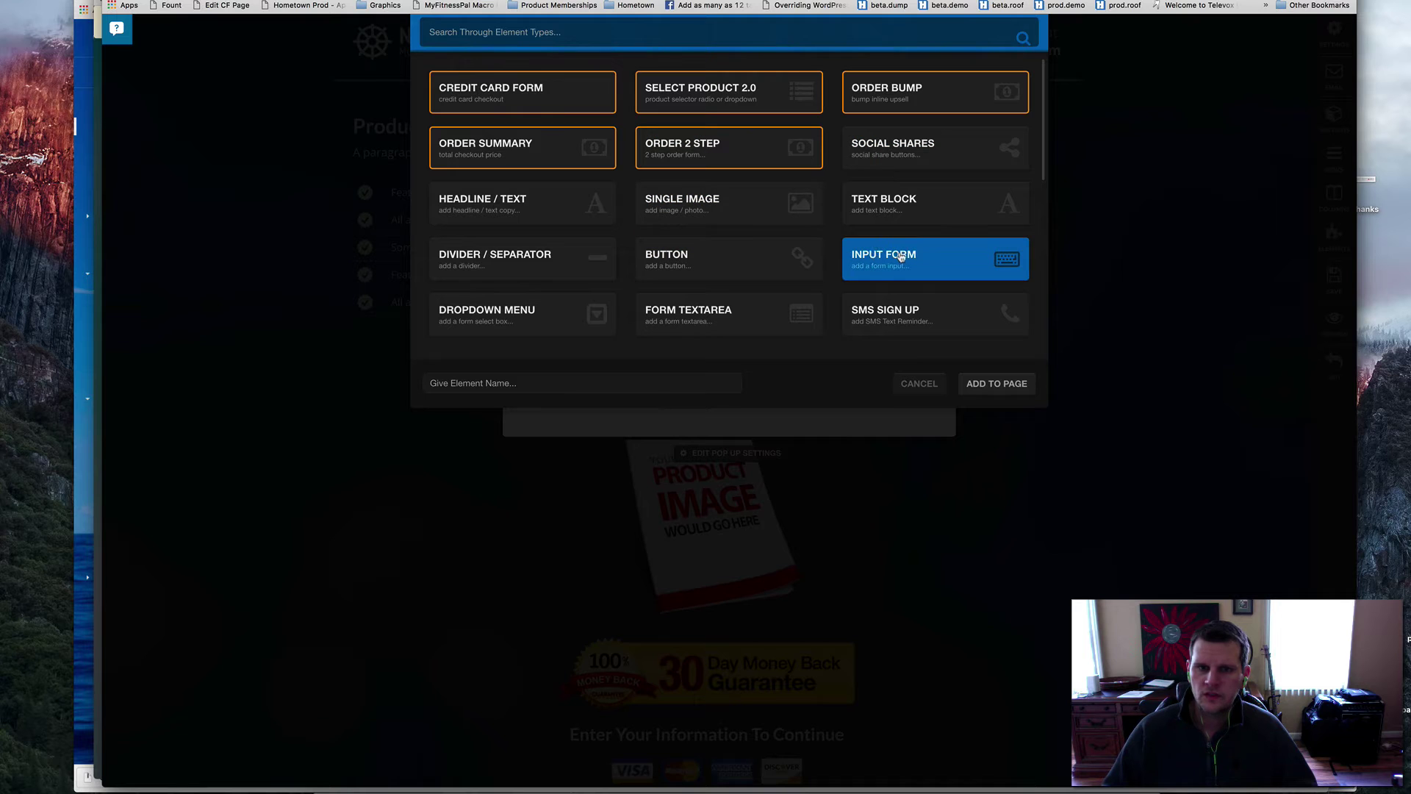
{"action": "left_click", "coordinate": [997, 383]}
{"action": "left_click", "coordinate": [711, 297]}
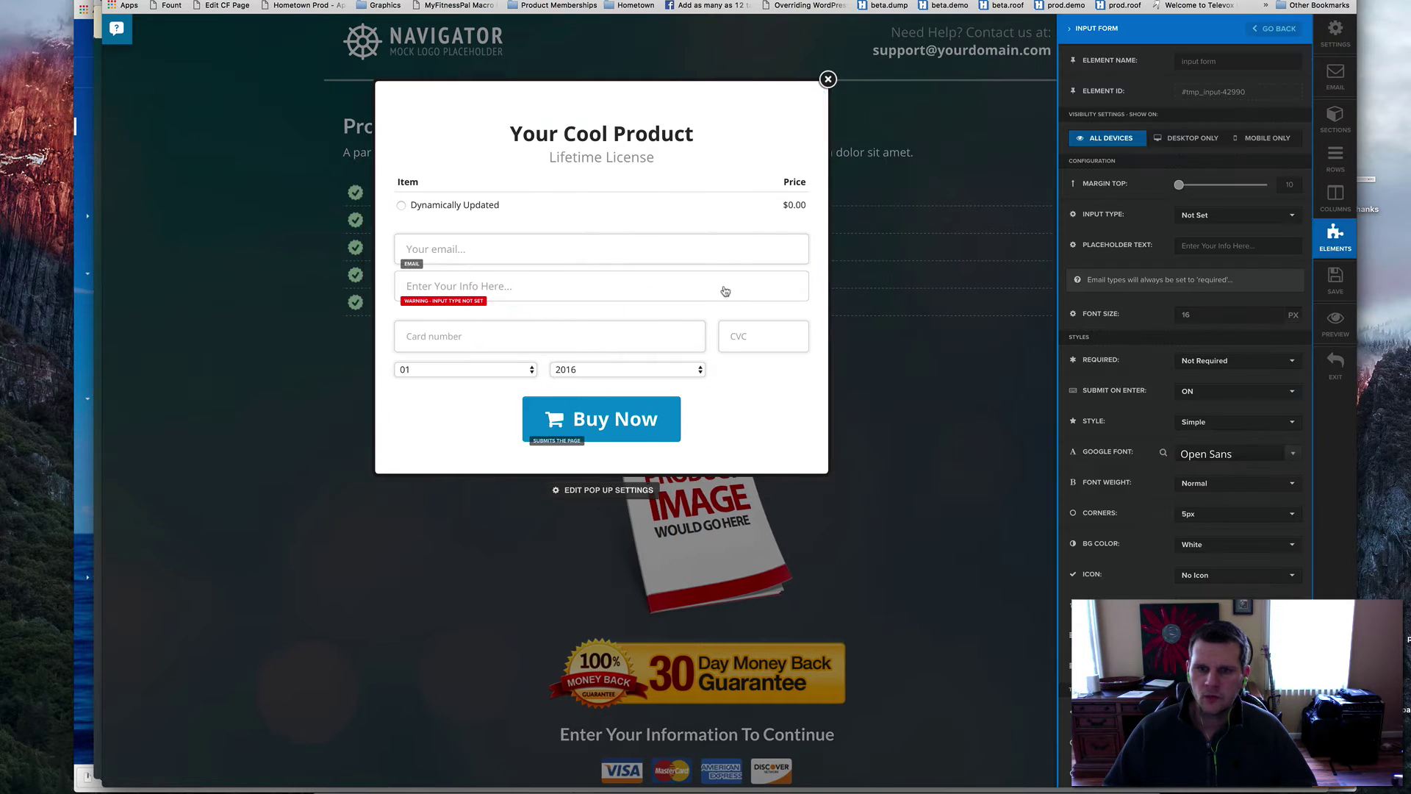
{"action": "left_click", "coordinate": [1224, 220]}
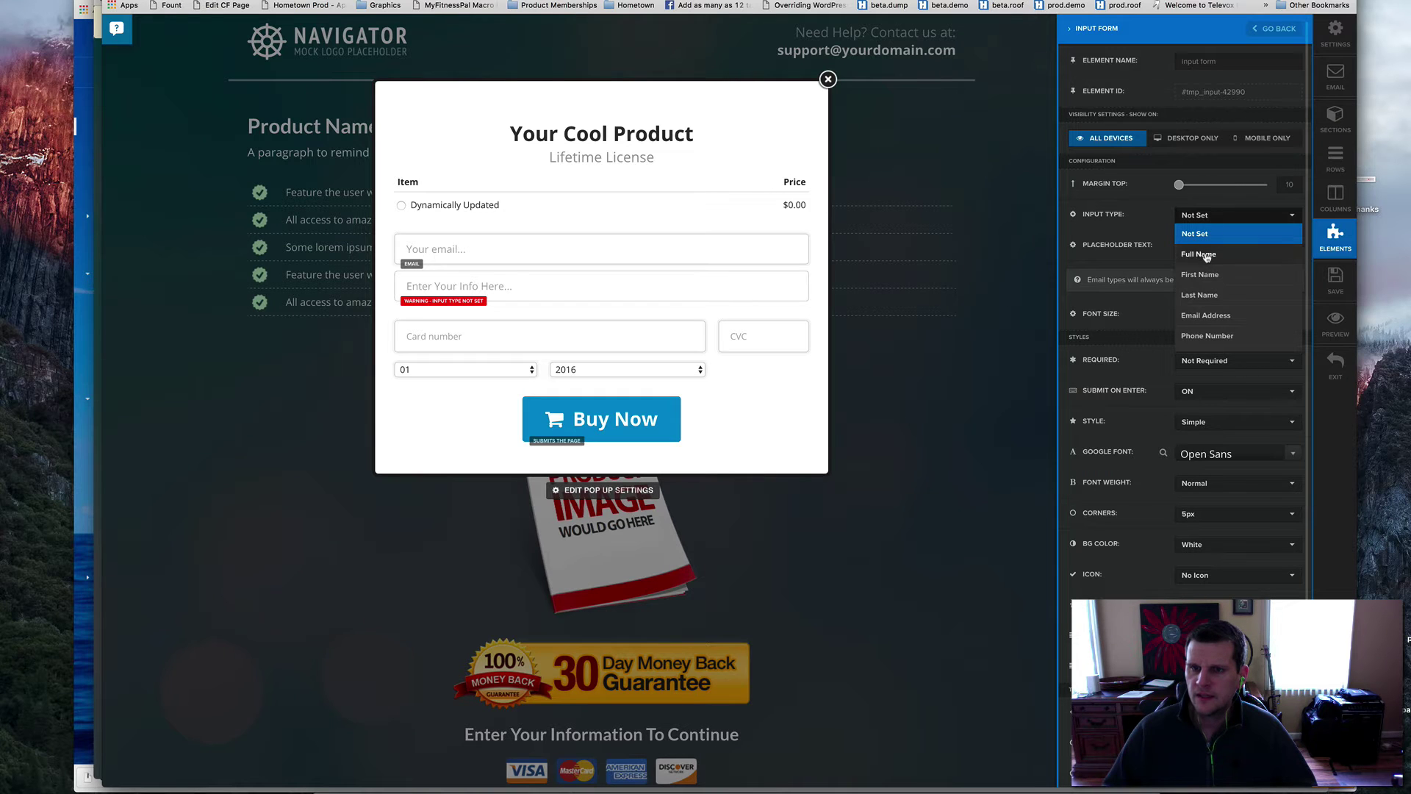
{"action": "left_click", "coordinate": [1202, 315]}
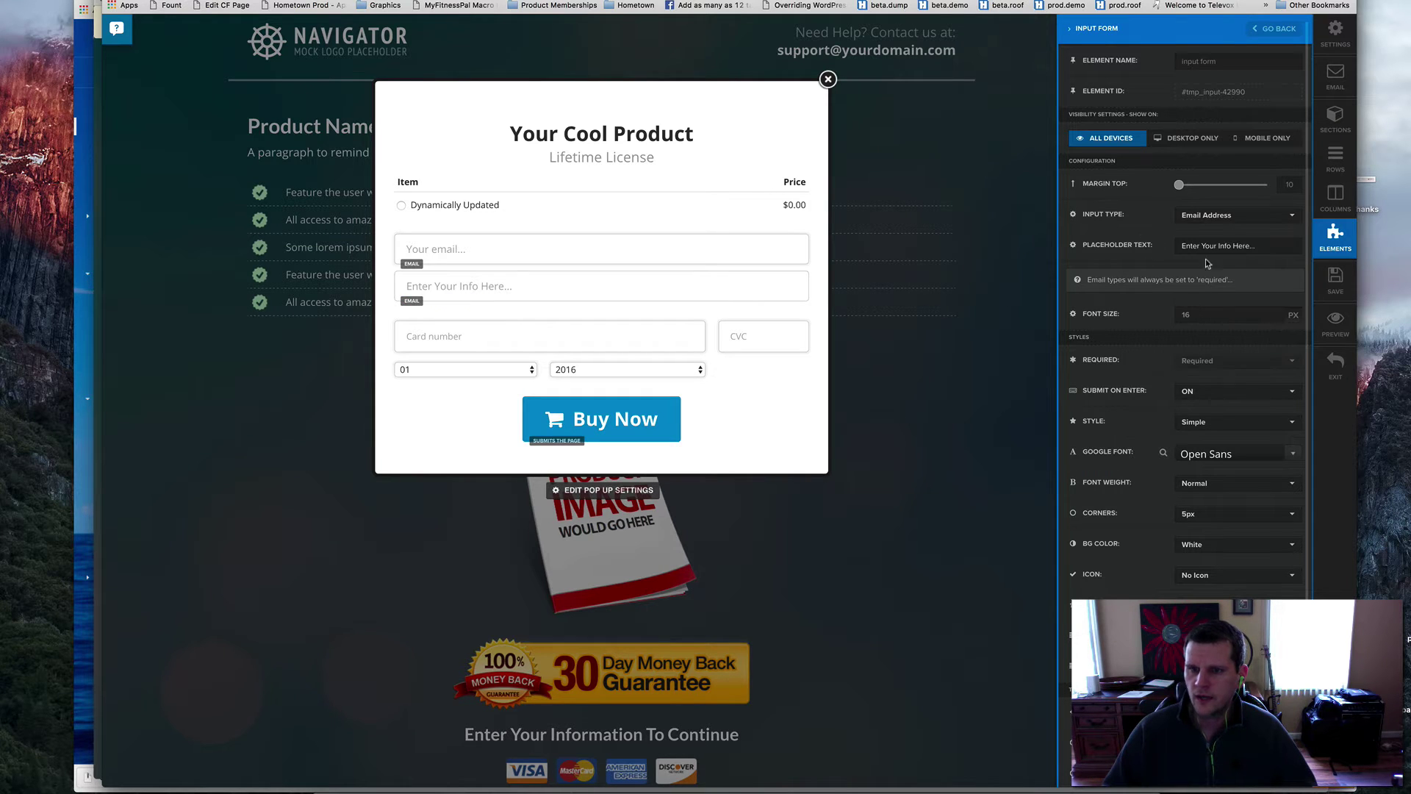
{"action": "triple_click", "coordinate": [1242, 246]}
{"action": "type", "text": "Em"}
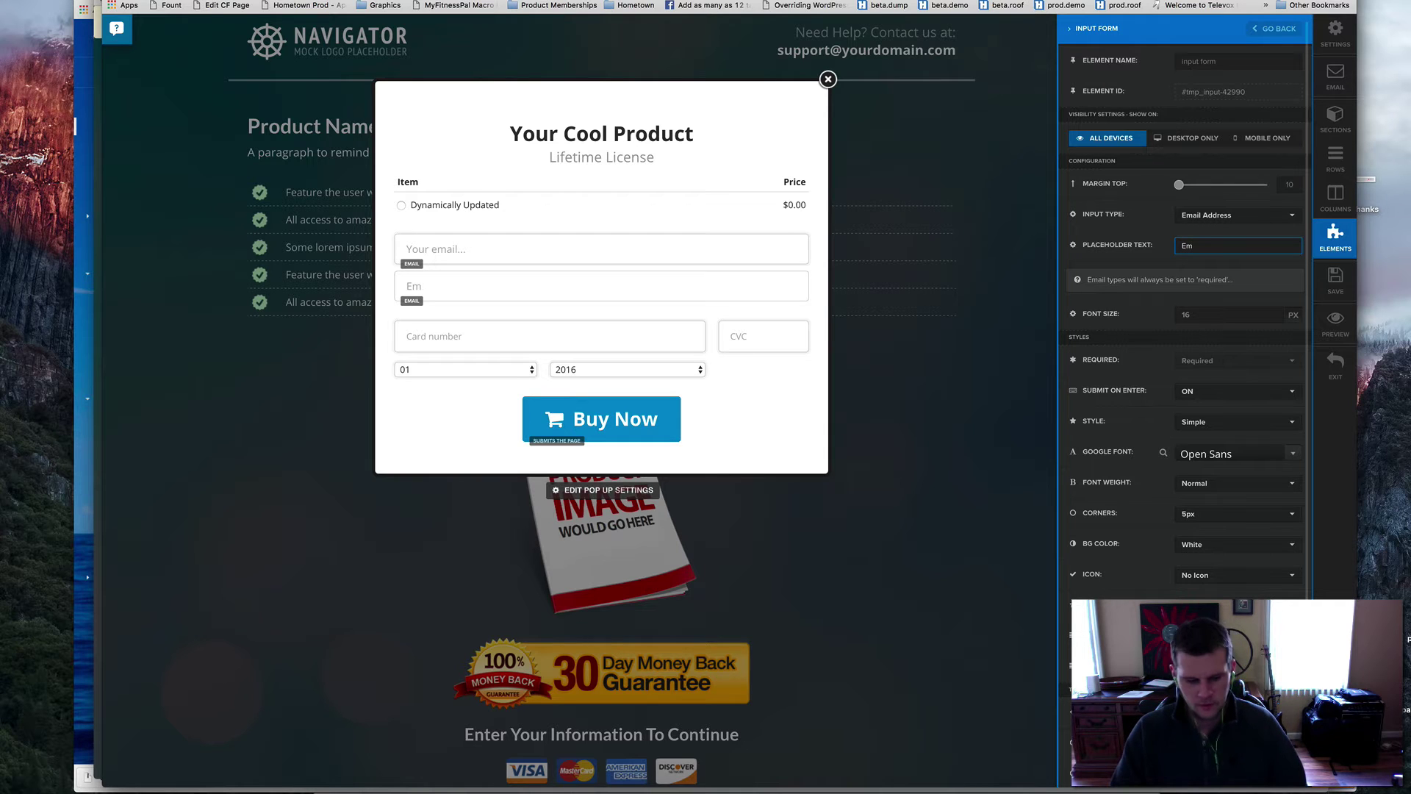
{"action": "type", "text": "ail..."}
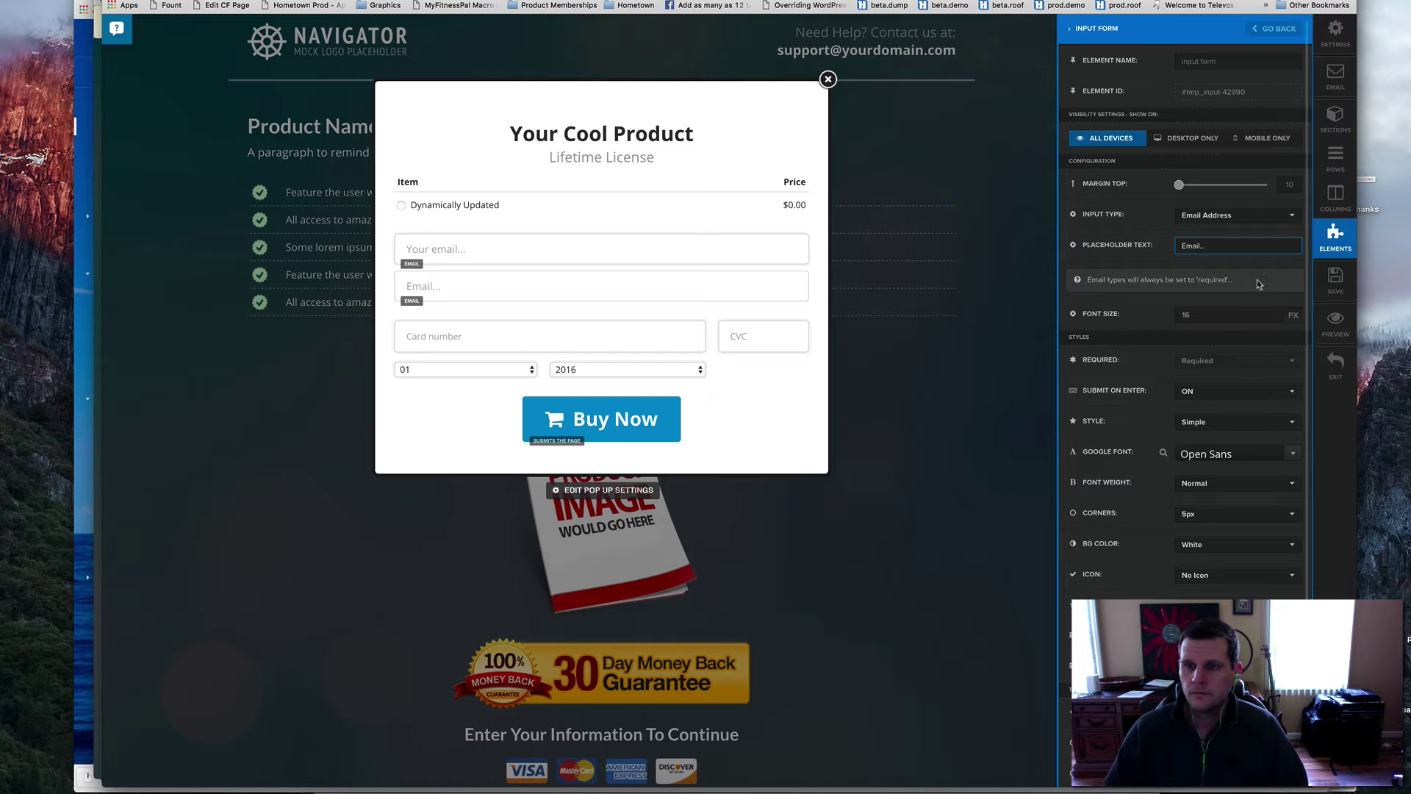
{"action": "left_click", "coordinate": [1020, 305]}
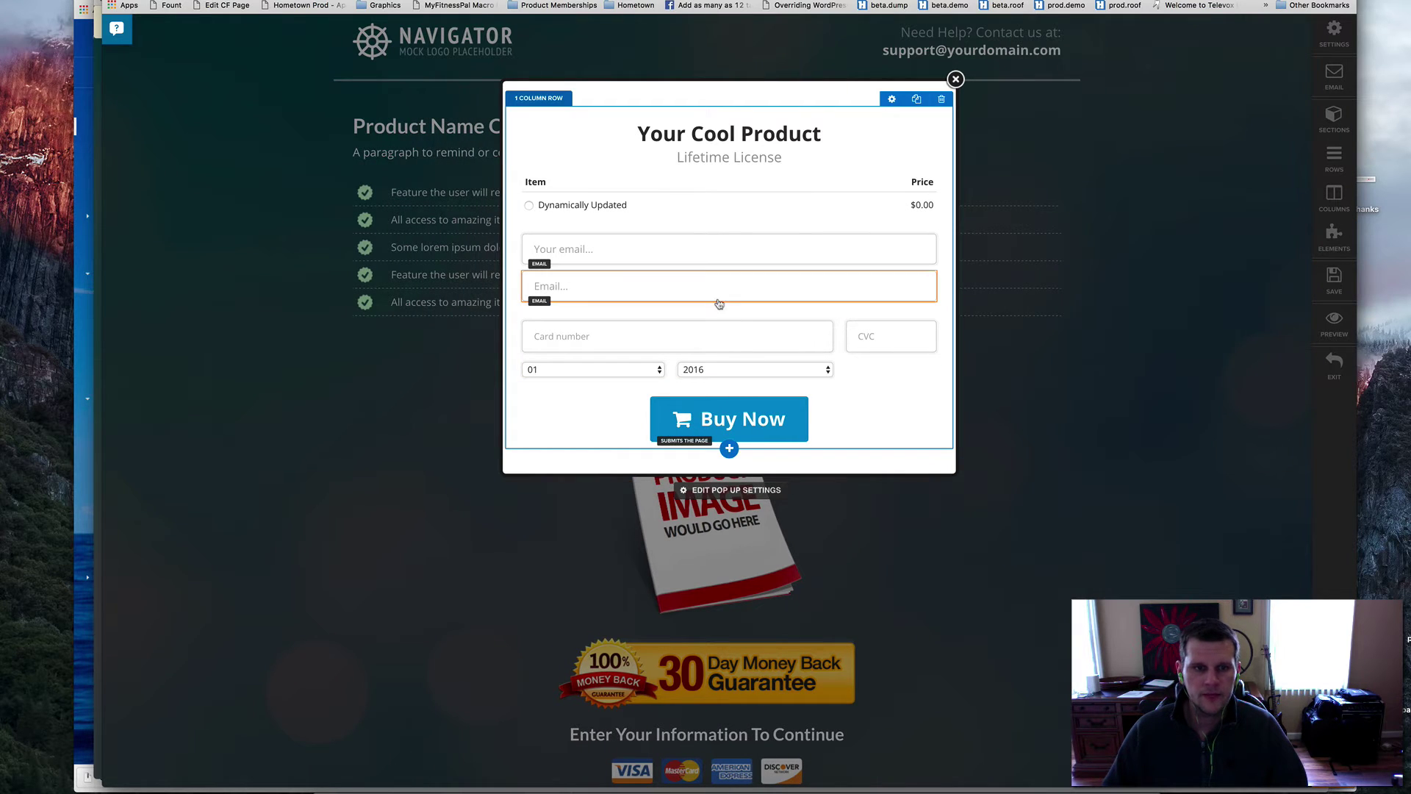
{"action": "left_click", "coordinate": [925, 263]}
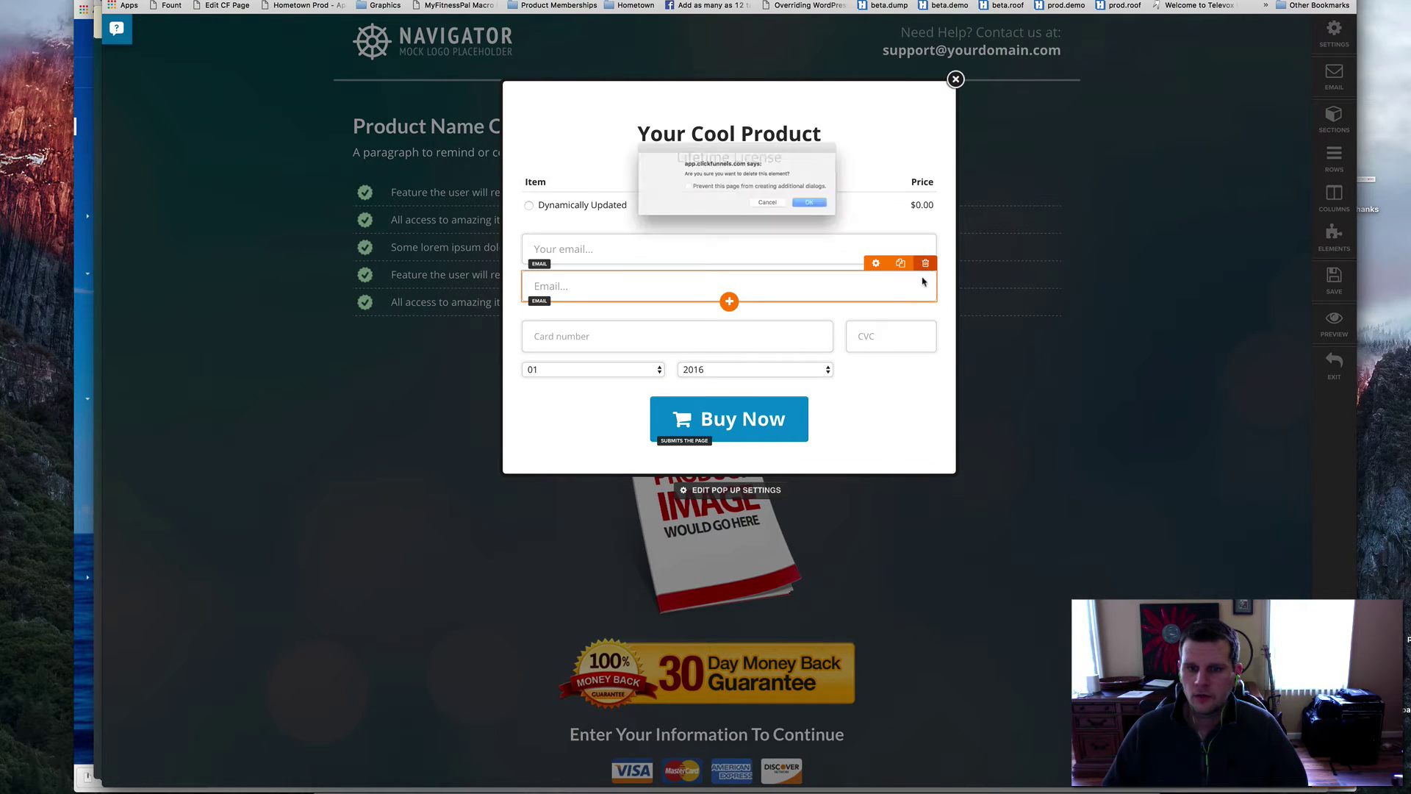
- Confirm removing the extra Email input and check the credit card form's settings
{"action": "left_click", "coordinate": [841, 213]}
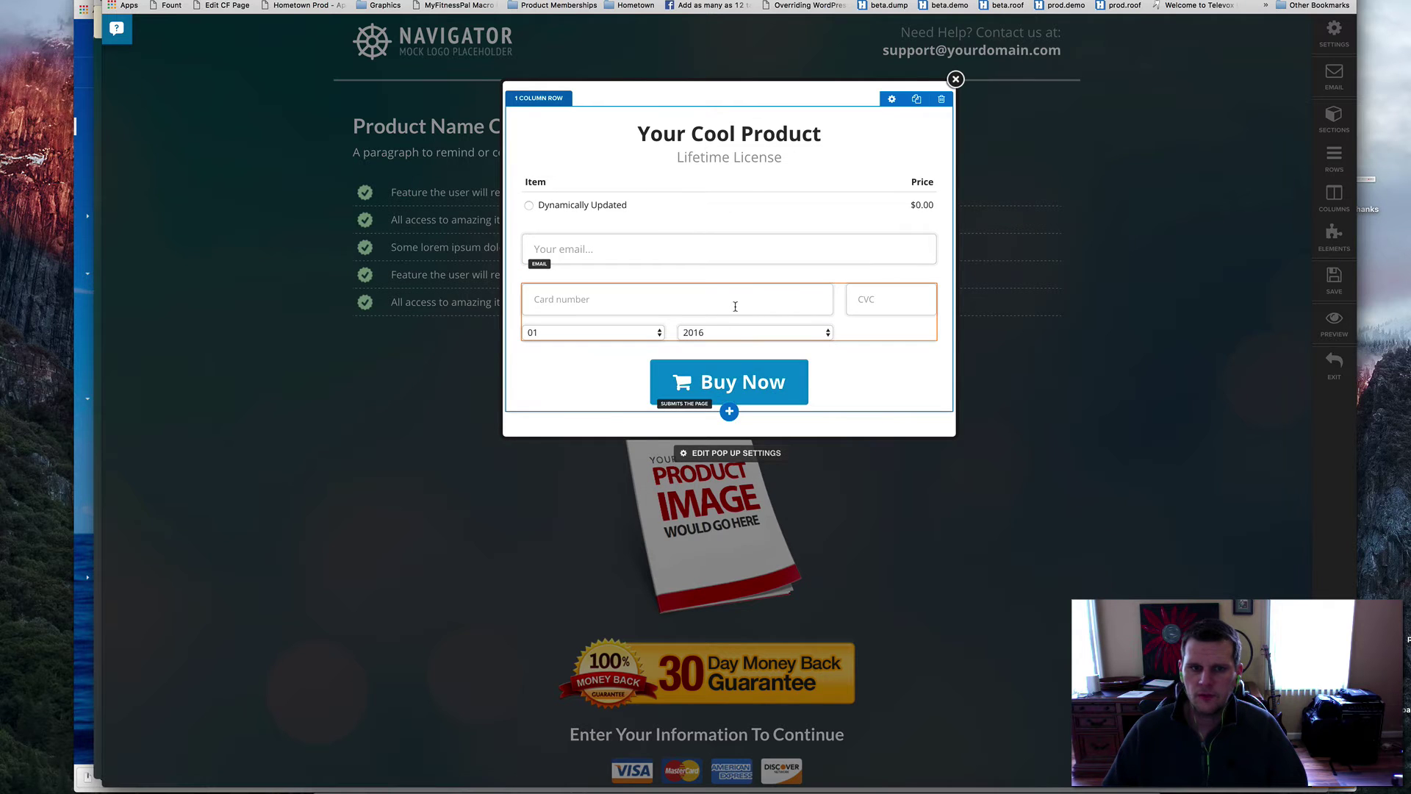
{"action": "left_click", "coordinate": [735, 305]}
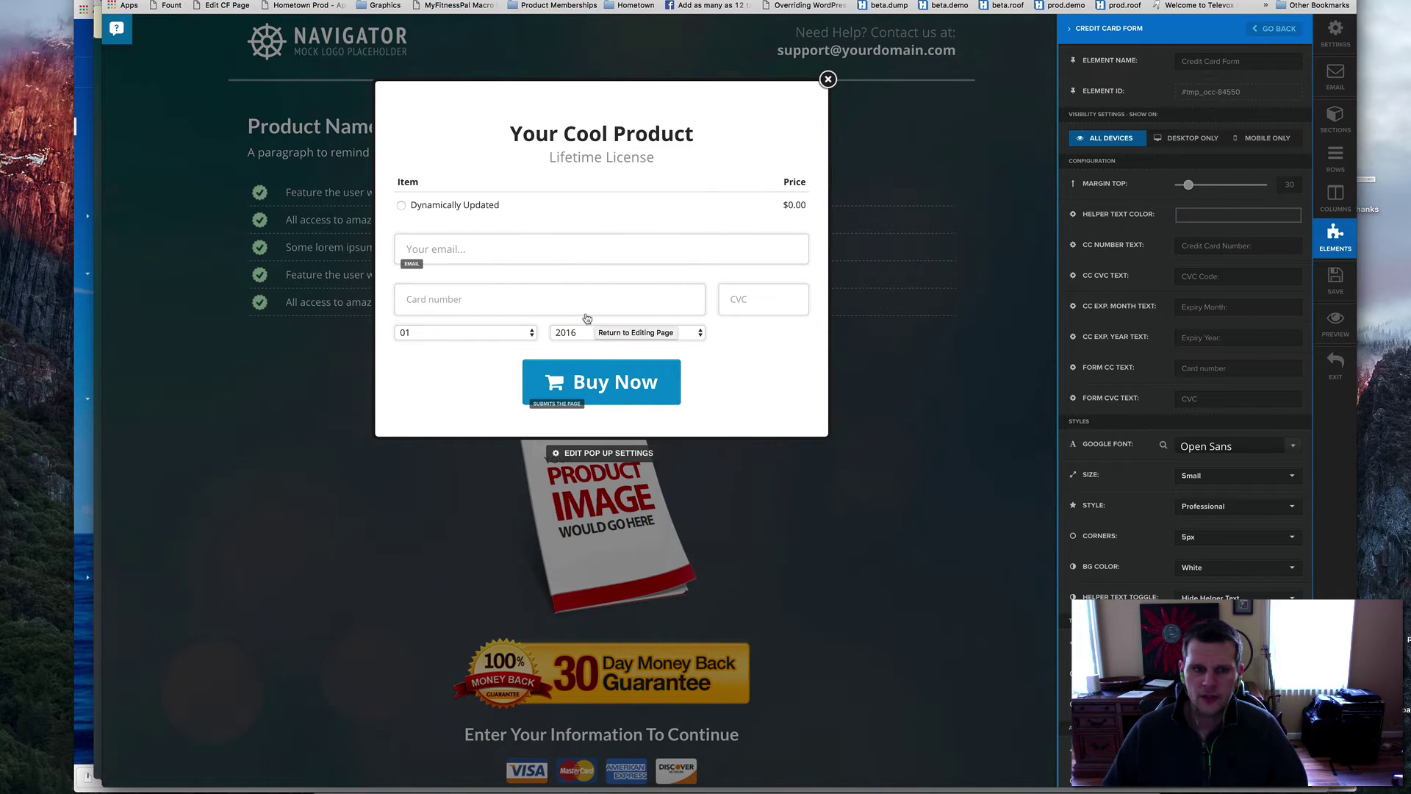
{"action": "left_click", "coordinate": [854, 376]}
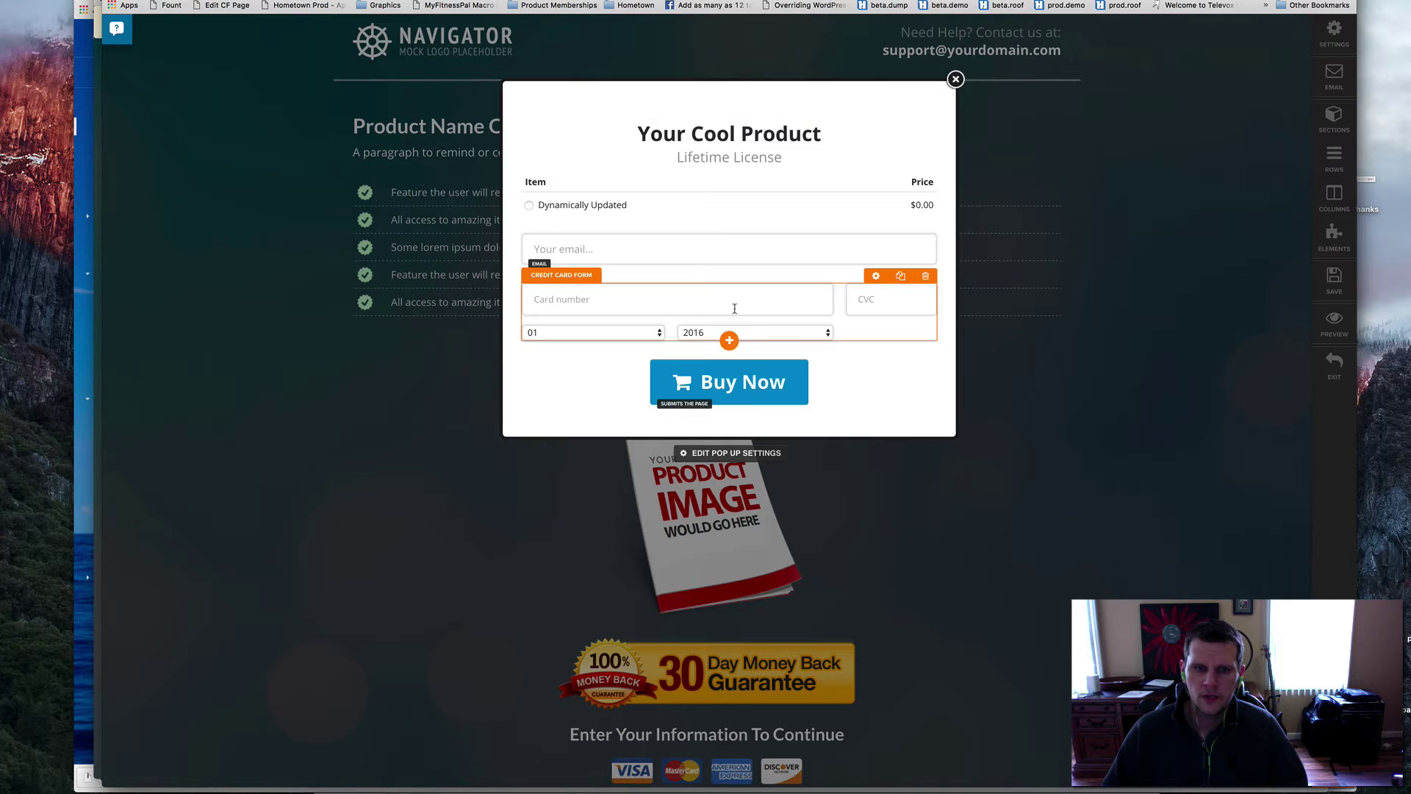
- Add a duplicate Credit Card Form, delete it, then open the element picker below Buy Now
{"action": "left_click", "coordinate": [729, 336]}
{"action": "scroll", "coordinate": [724, 342], "scroll_direction": "down", "scroll_amount": 1}
{"action": "scroll", "coordinate": [706, 280], "scroll_direction": "up", "scroll_amount": 2}
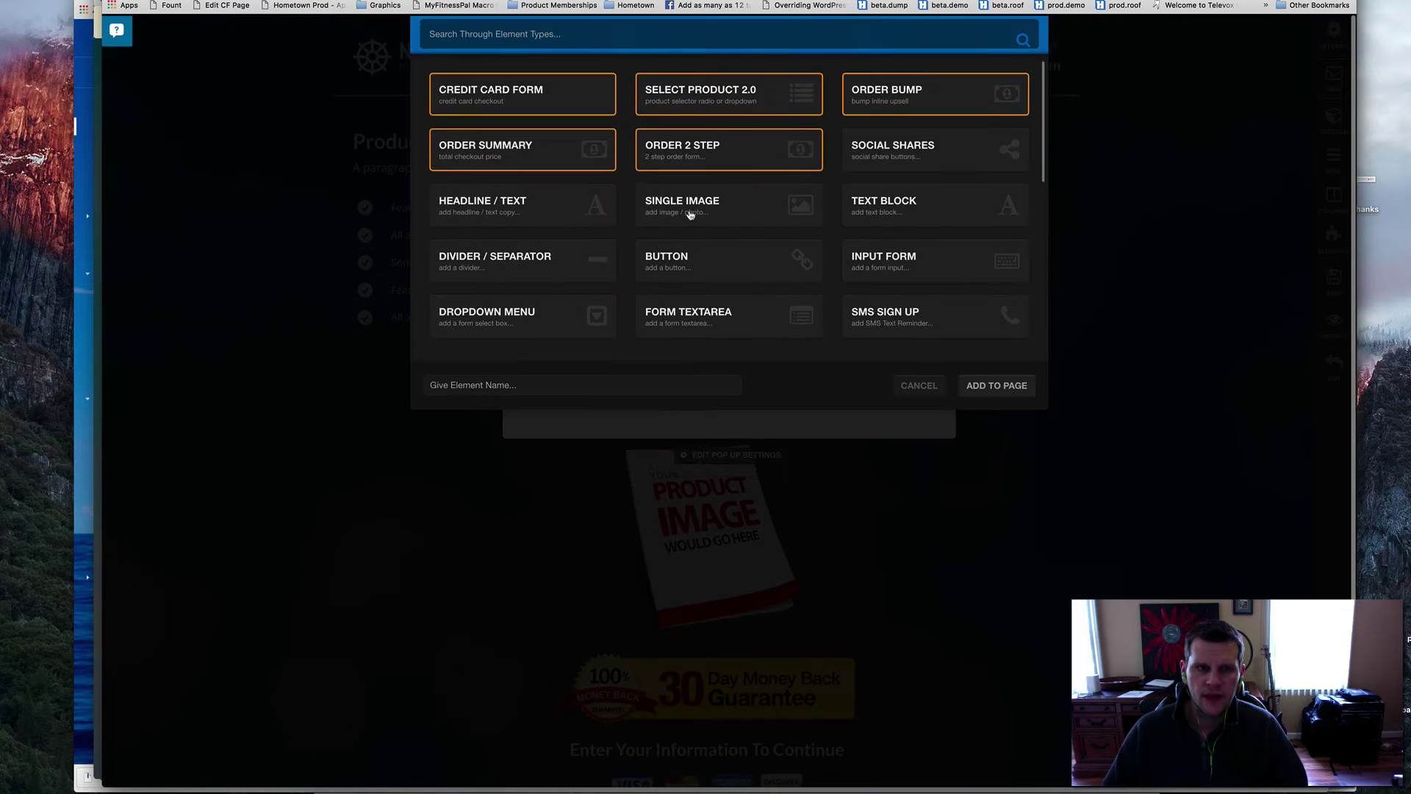
{"action": "left_click", "coordinate": [534, 91]}
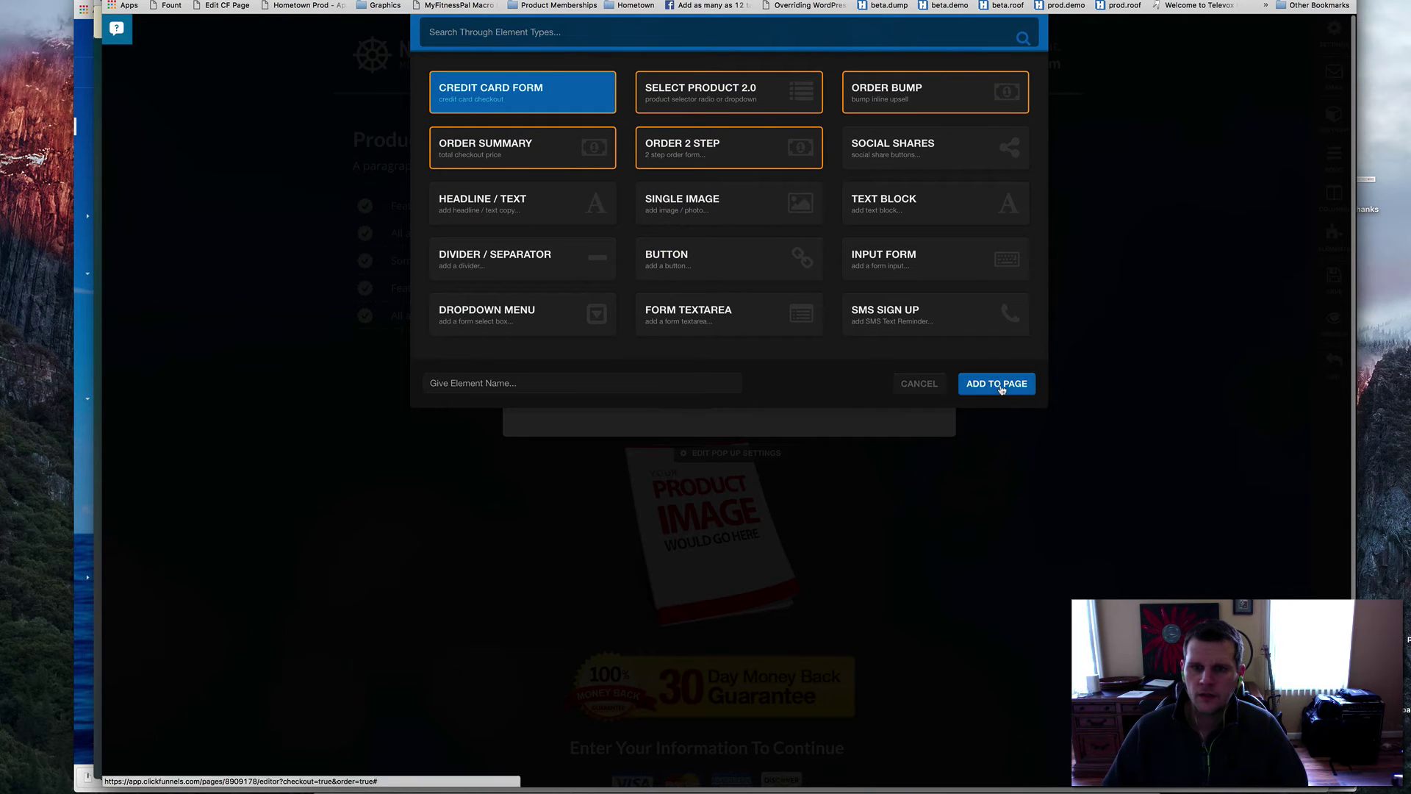
{"action": "left_click", "coordinate": [998, 381]}
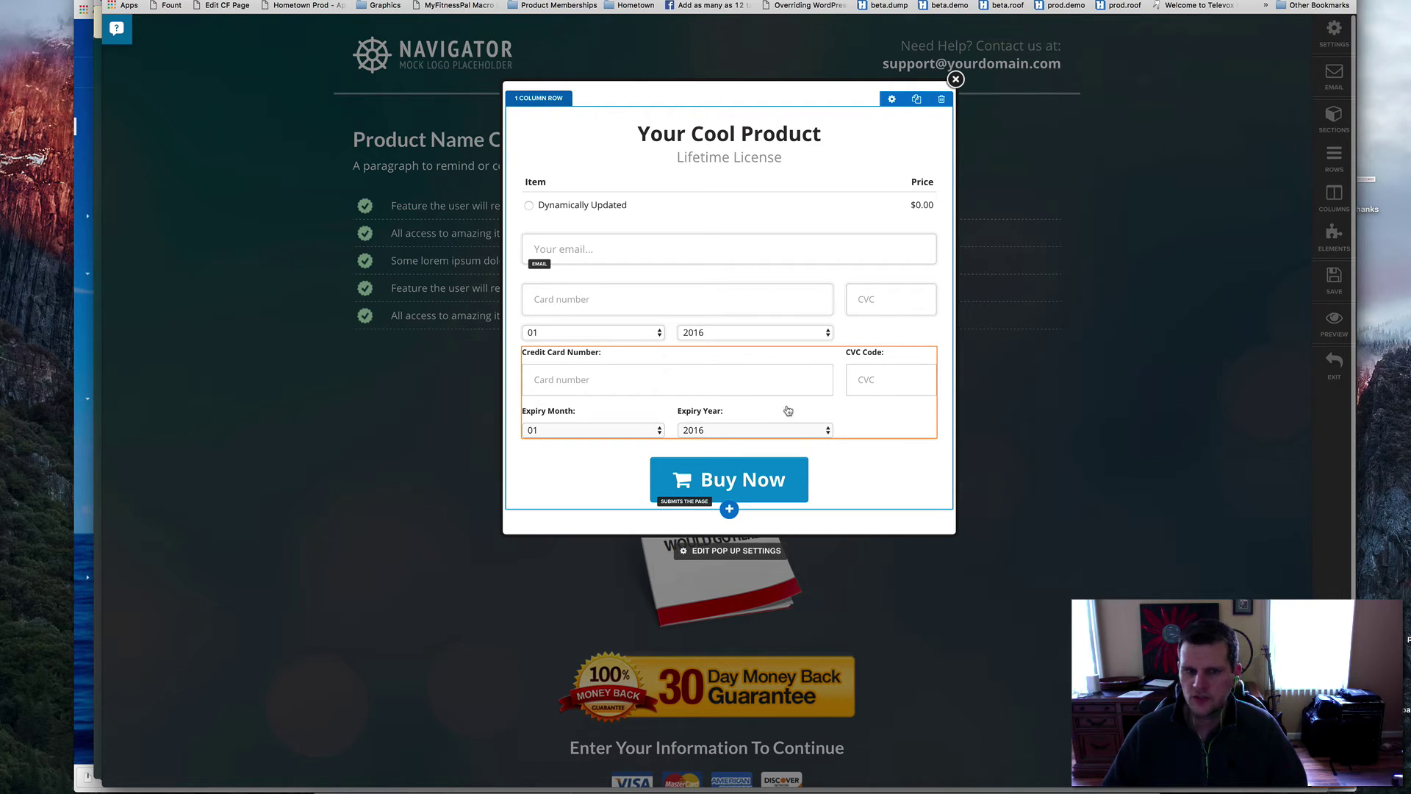
{"action": "left_click", "coordinate": [929, 342]}
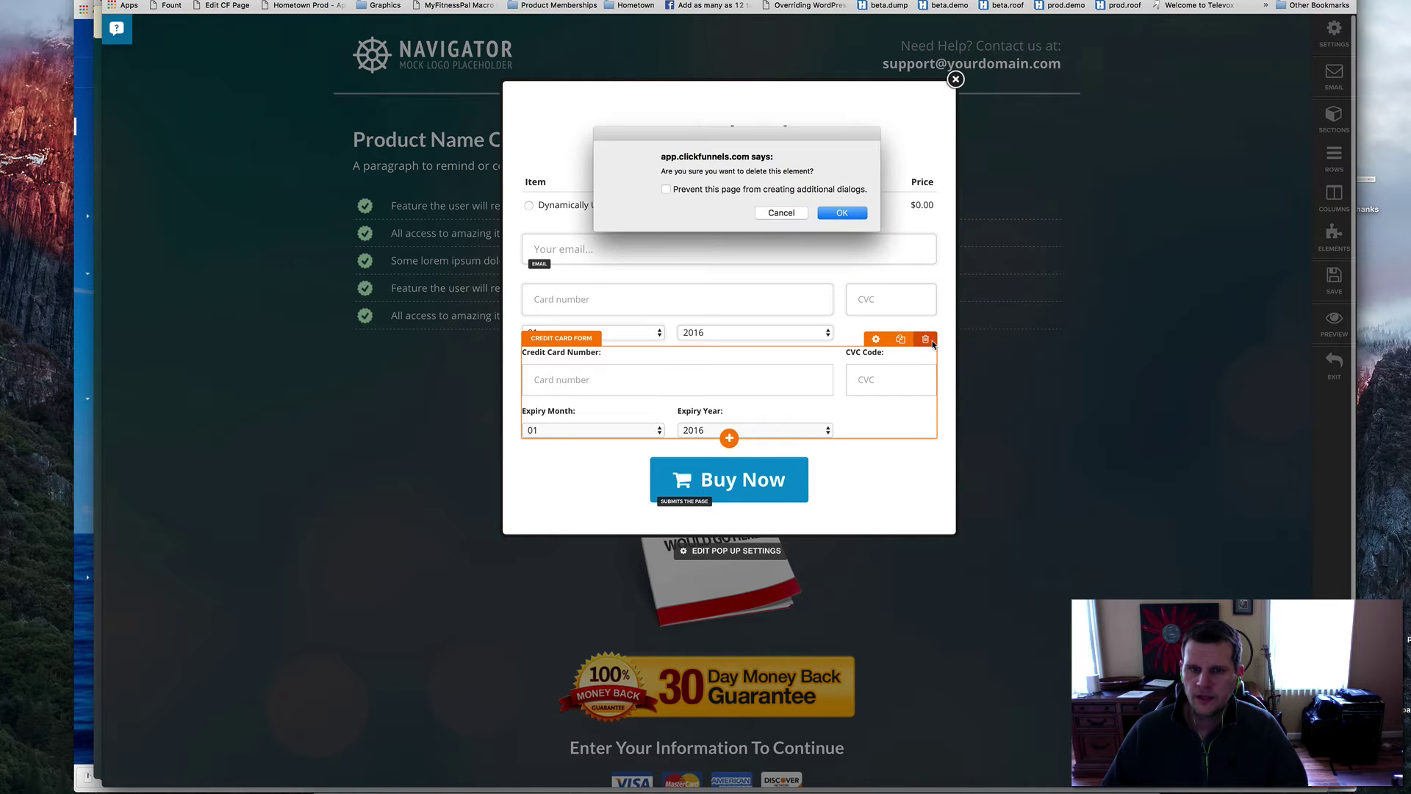
{"action": "left_click", "coordinate": [842, 212]}
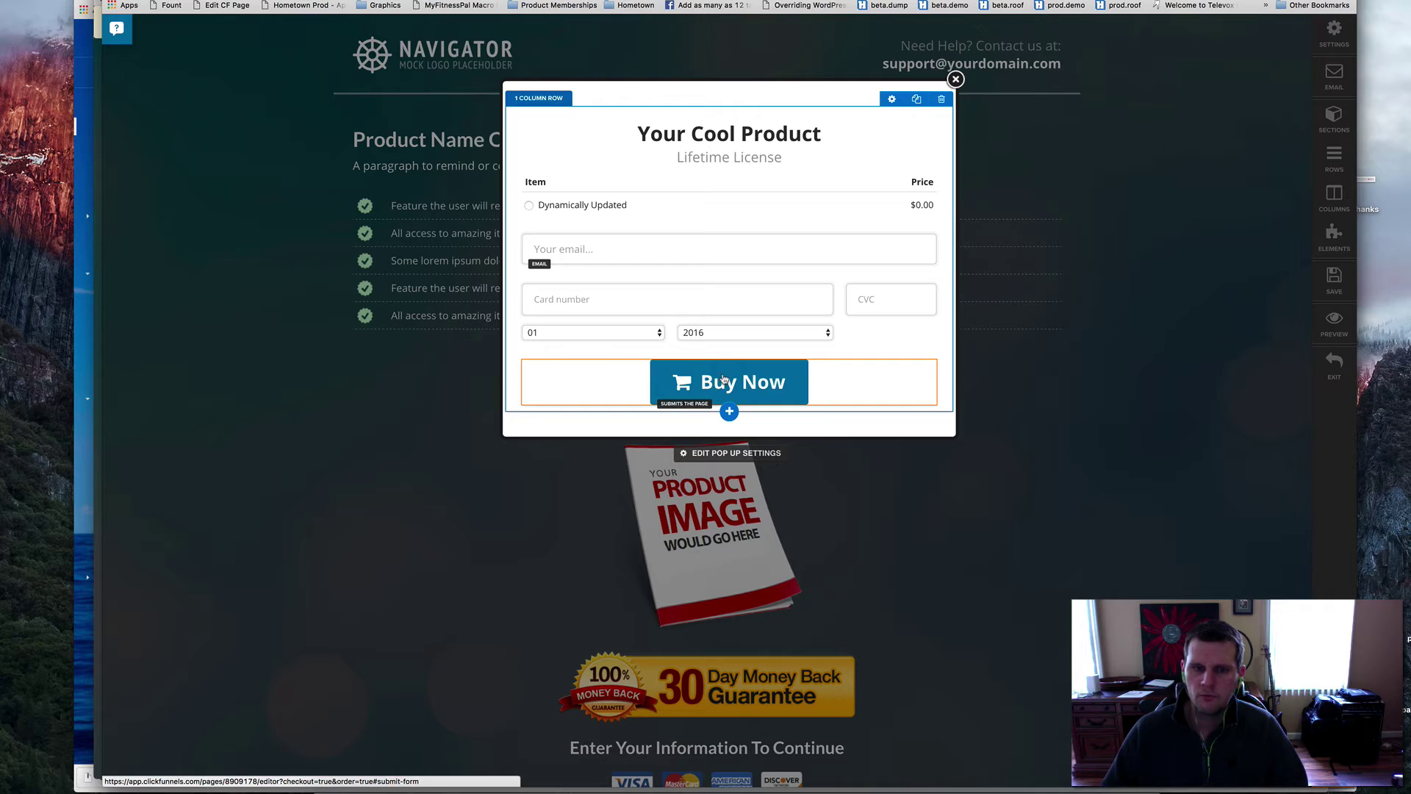
{"action": "left_click", "coordinate": [729, 411]}
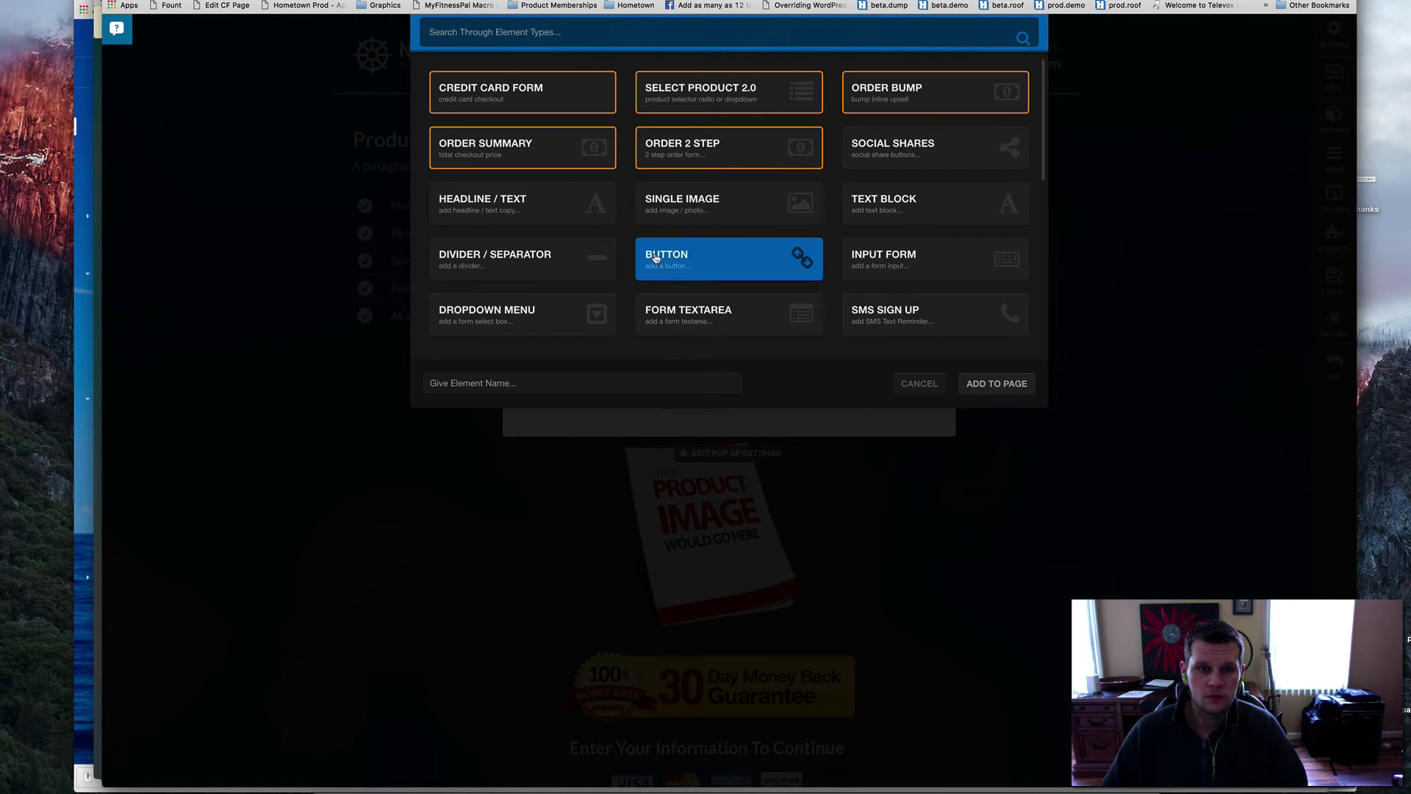
- Add a new button to the pop-up with its action set to #submit-form
{"action": "left_click", "coordinate": [995, 383]}
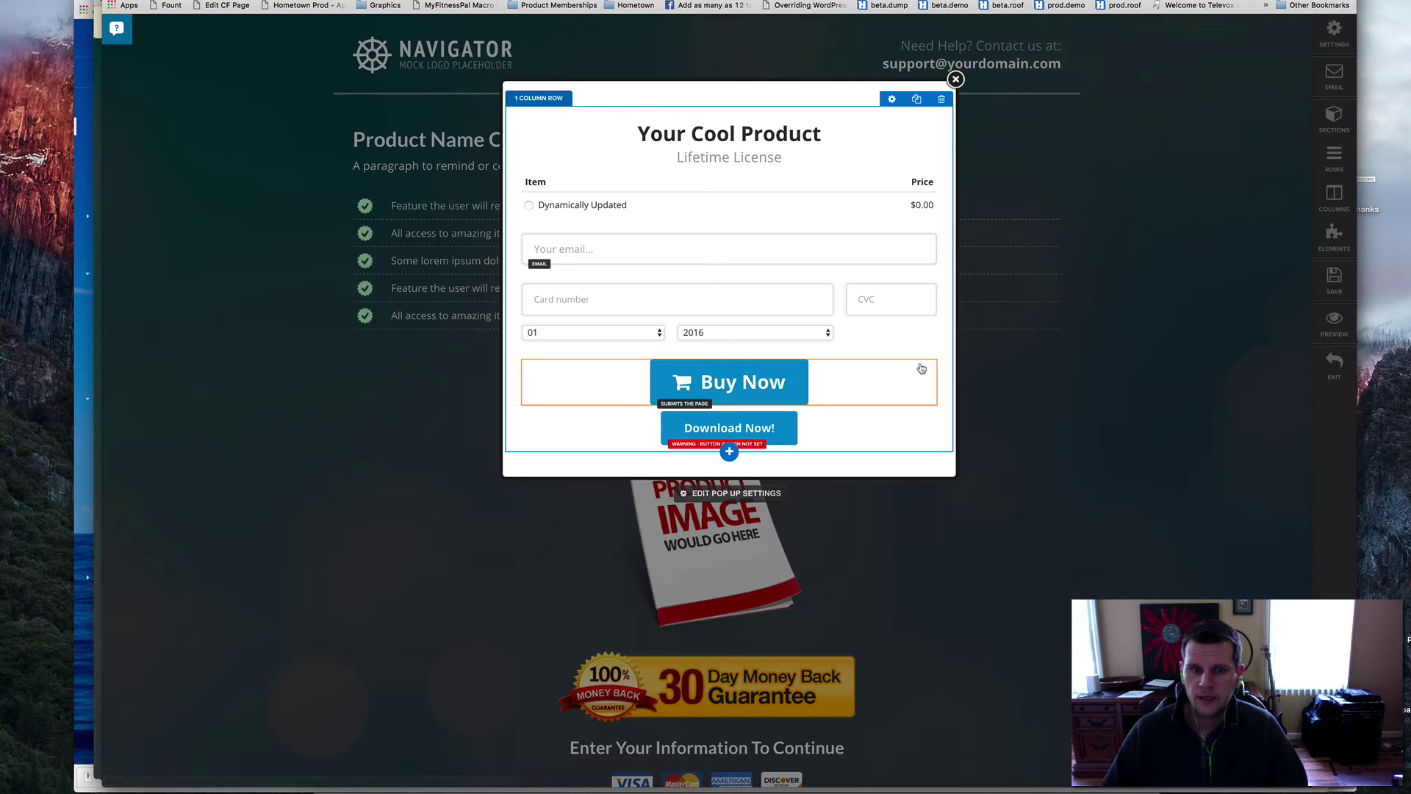
{"action": "left_click", "coordinate": [769, 427]}
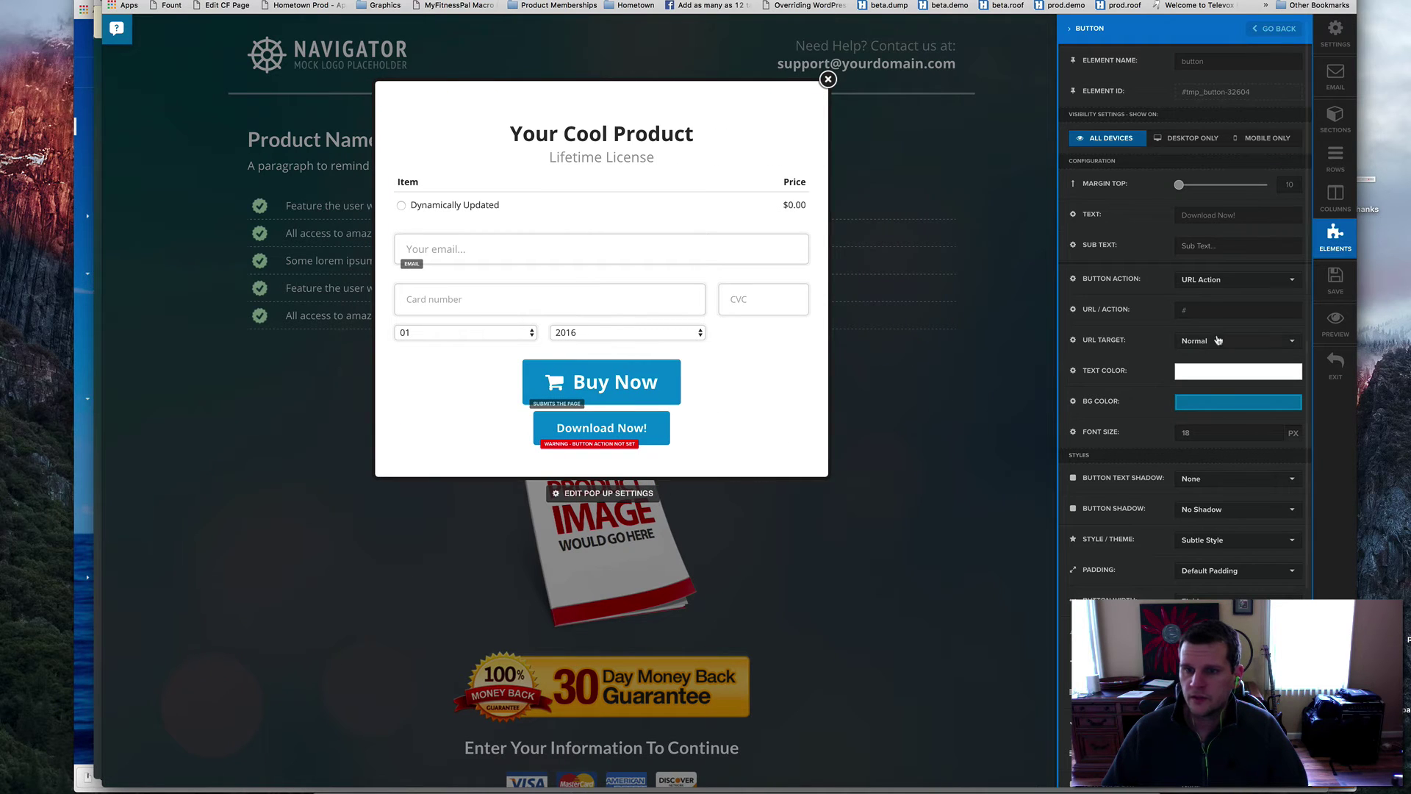
{"action": "left_click", "coordinate": [1207, 309]}
{"action": "type", "text": "#"}
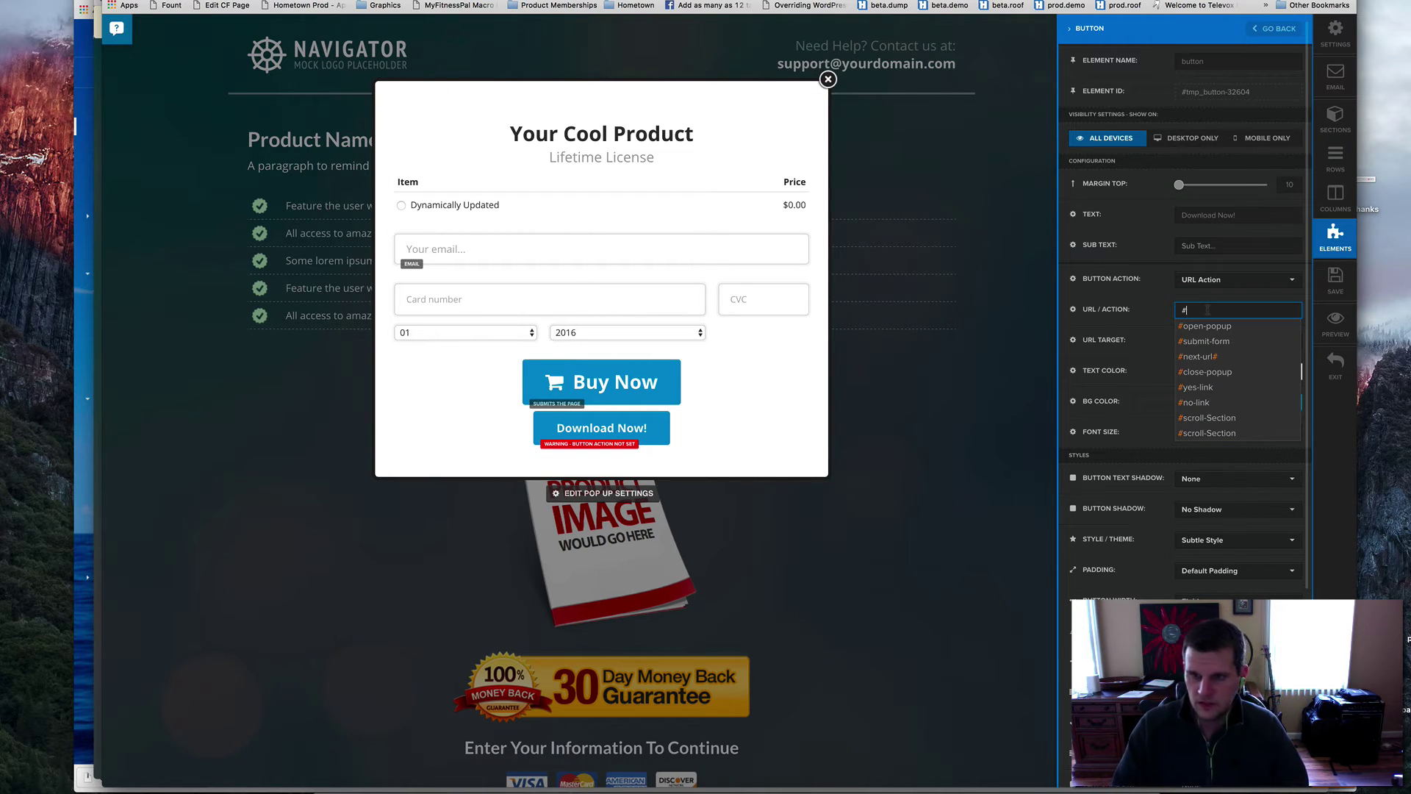
{"action": "type", "text": "submit-form"}
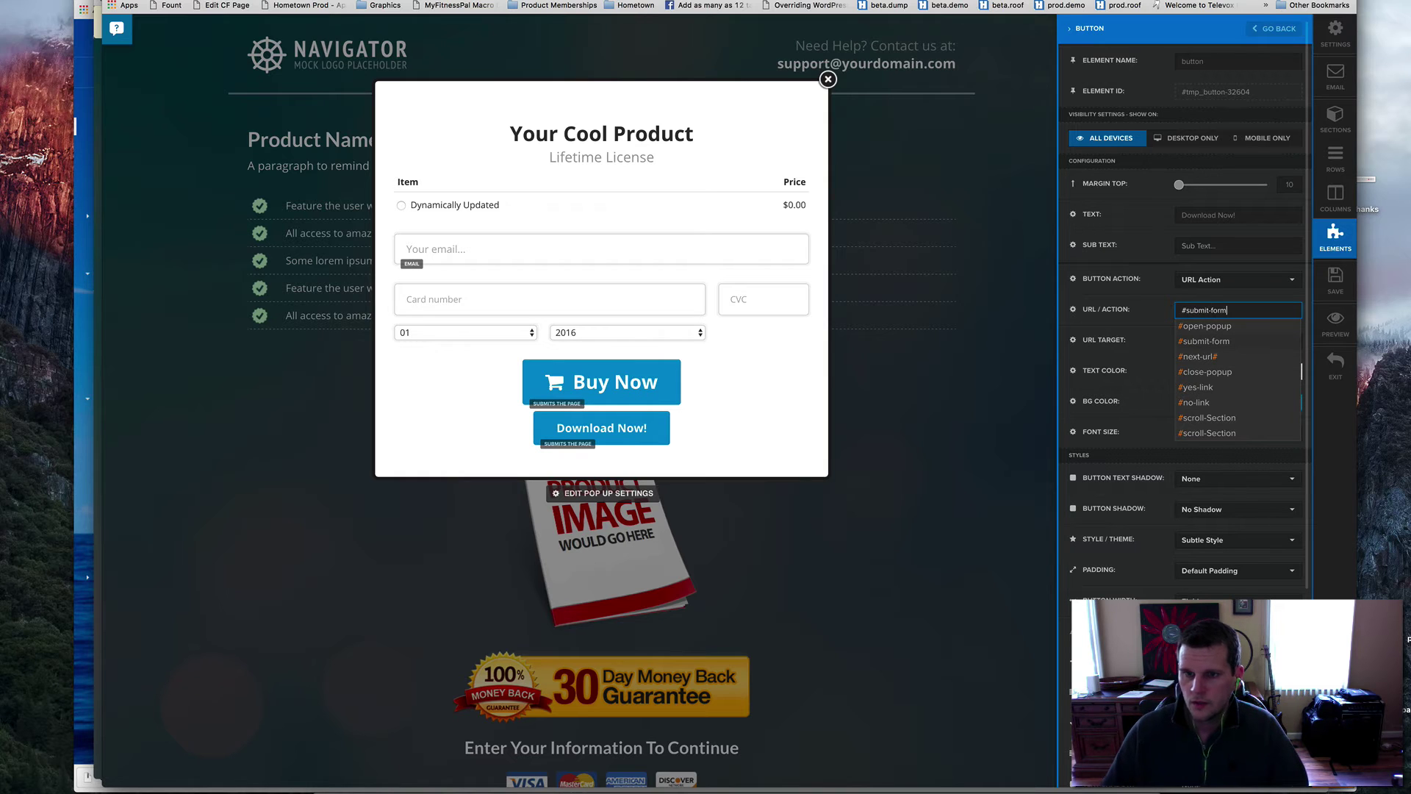
{"action": "left_click", "coordinate": [1206, 342]}
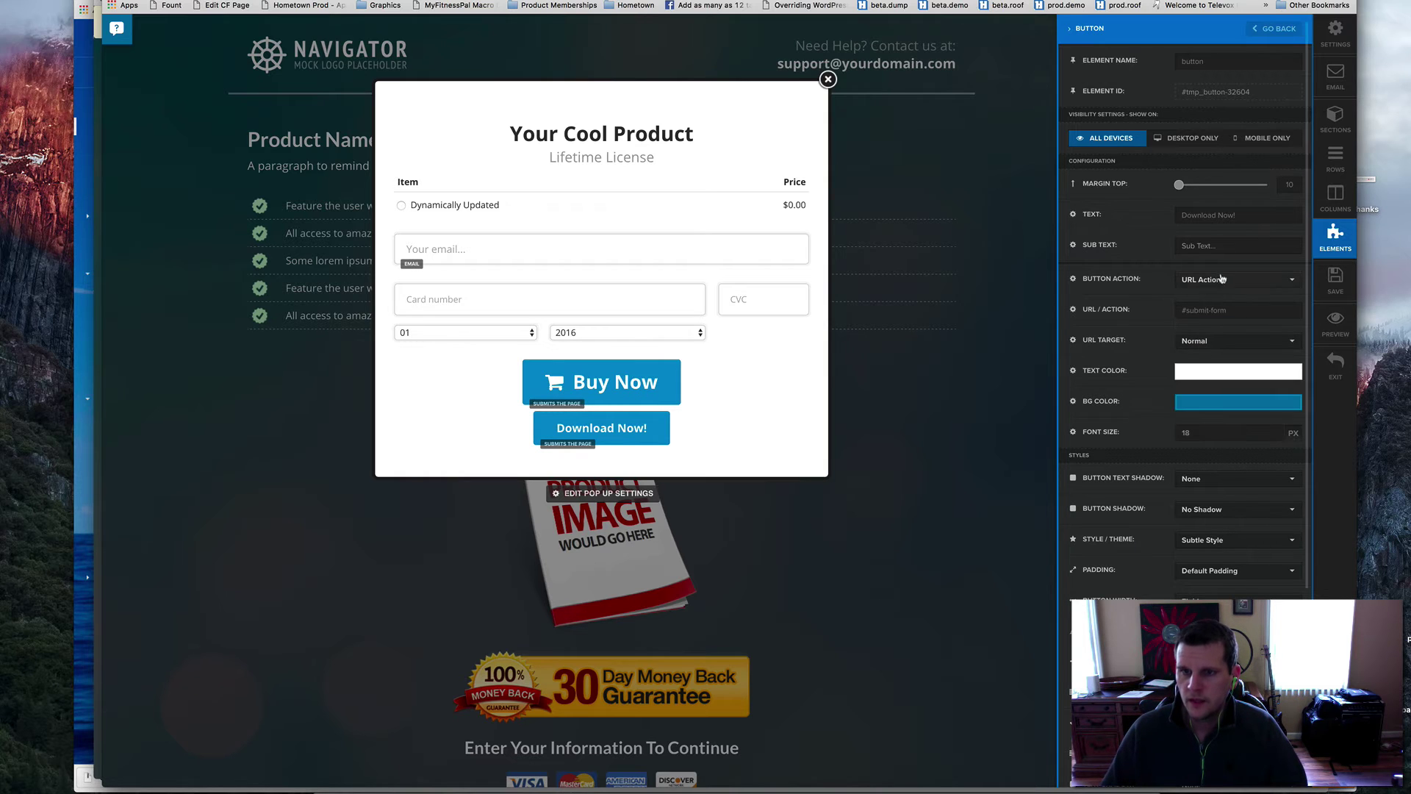
- Relabel the button 'Buy Now' at 30 px font size with a cart icon
{"action": "left_click", "coordinate": [1214, 217]}
{"action": "key", "text": "BackSpace"}
{"action": "key", "text": "BackSpace"}
{"action": "key", "text": "BackSpace"}
{"action": "key", "text": "BackSpace"}
{"action": "key", "text": "BackSpace"}
{"action": "key", "text": "BackSpace"}
{"action": "key", "text": "BackSpace"}
{"action": "key", "text": "BackSpace"}
{"action": "key", "text": "BackSpace"}
{"action": "key", "text": "BackSpace"}
{"action": "key", "text": "BackSpace"}
{"action": "key", "text": "BackSpace"}
{"action": "key", "text": "BackSpace"}
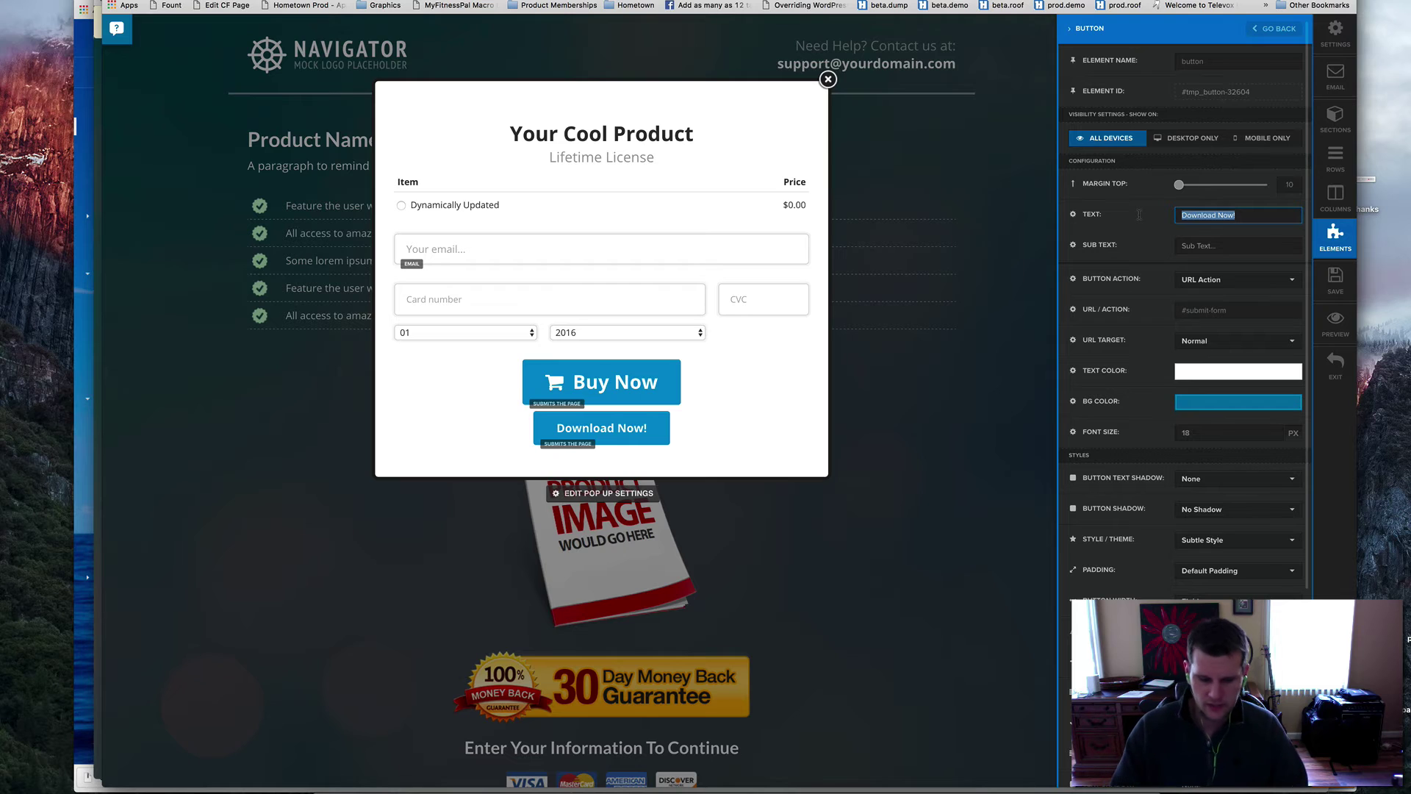
{"action": "type", "text": "Buy Now"}
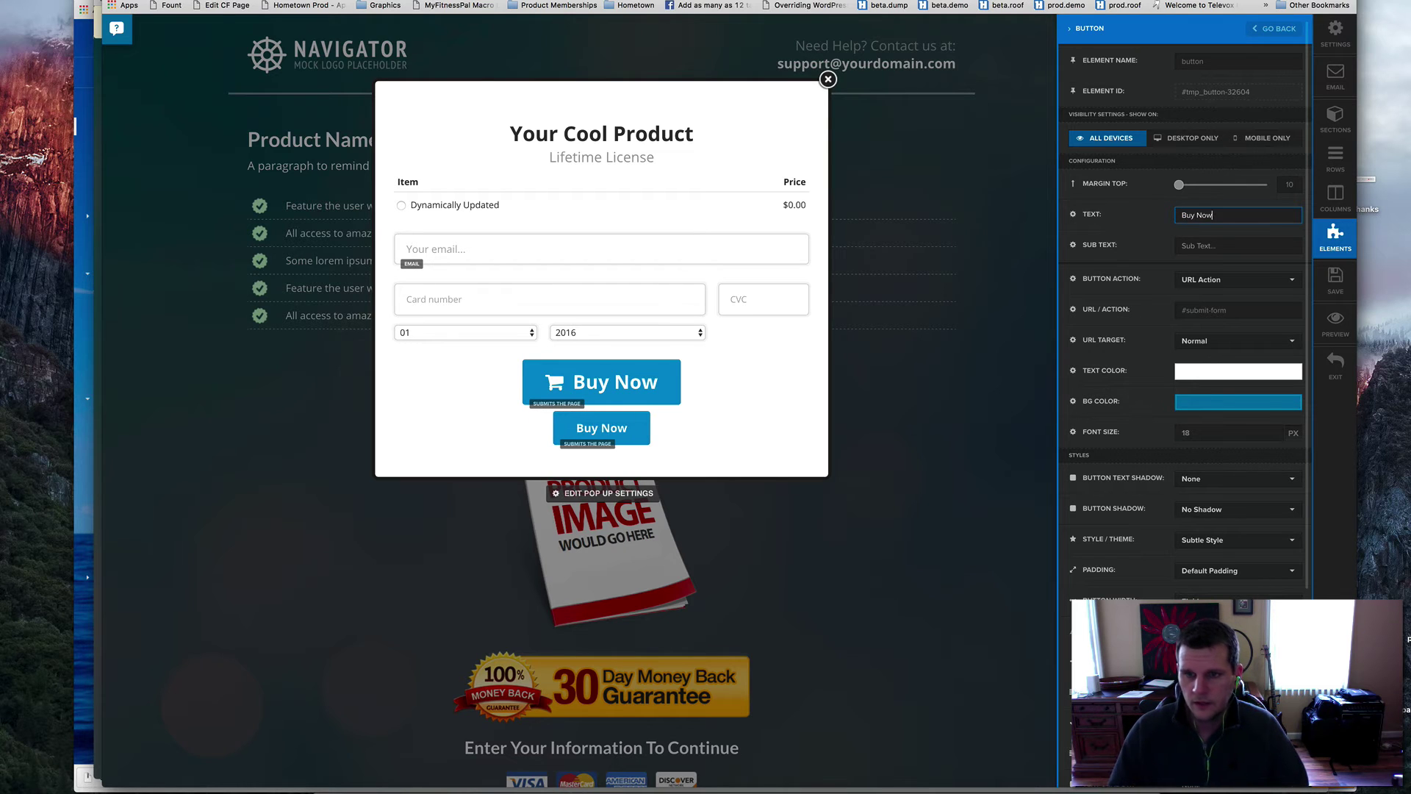
{"action": "left_click", "coordinate": [1157, 433]}
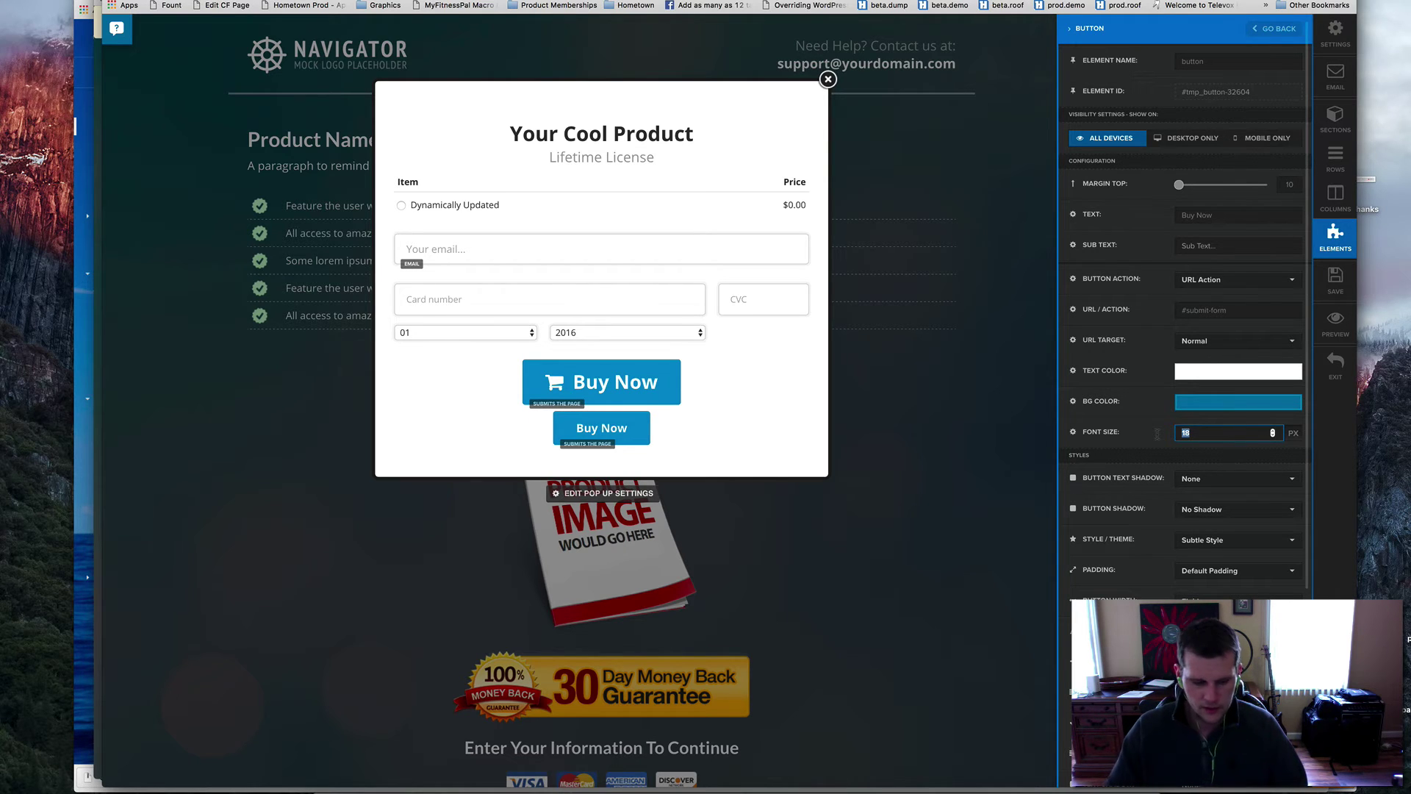
{"action": "type", "text": "30"}
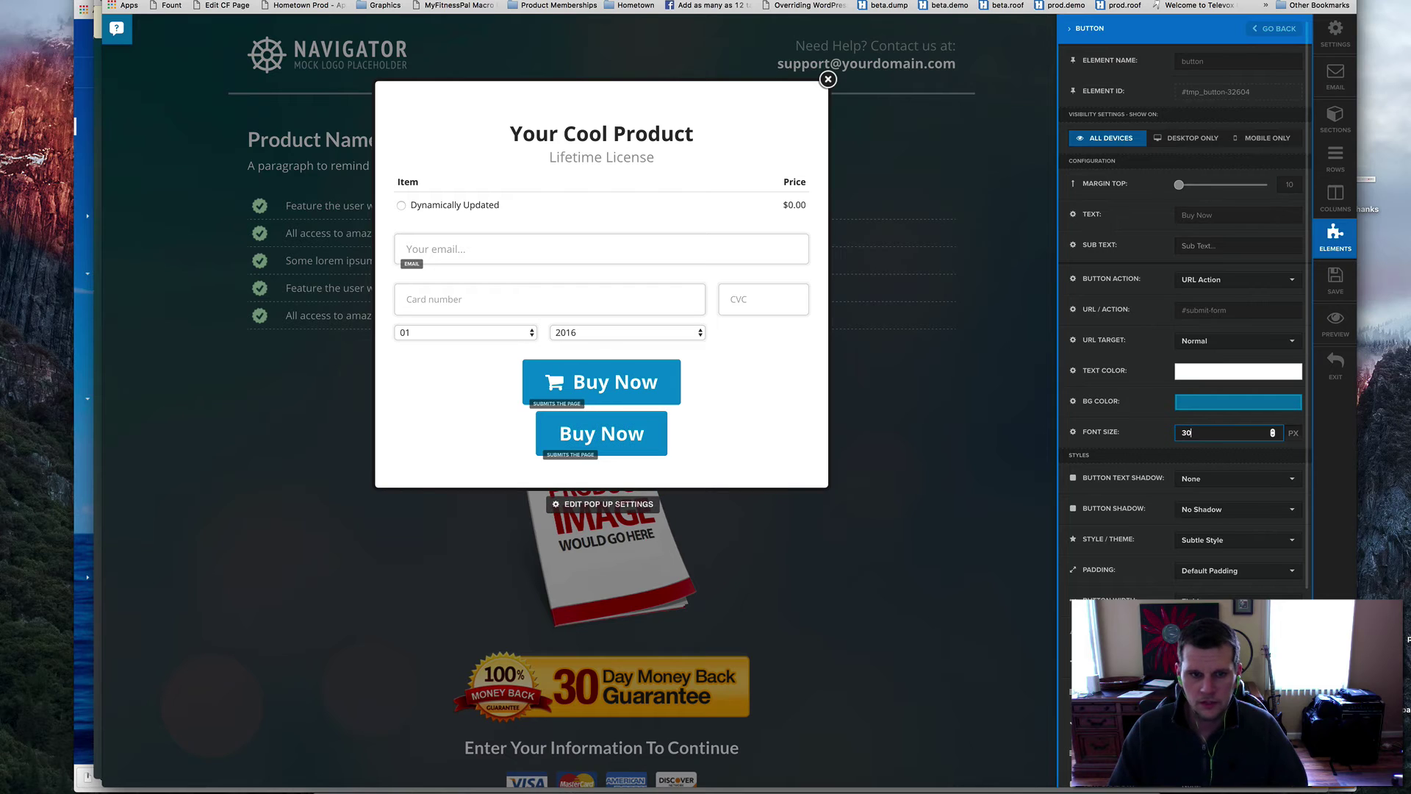
{"action": "key", "text": "Tab"}
{"action": "key", "text": "Tab"}
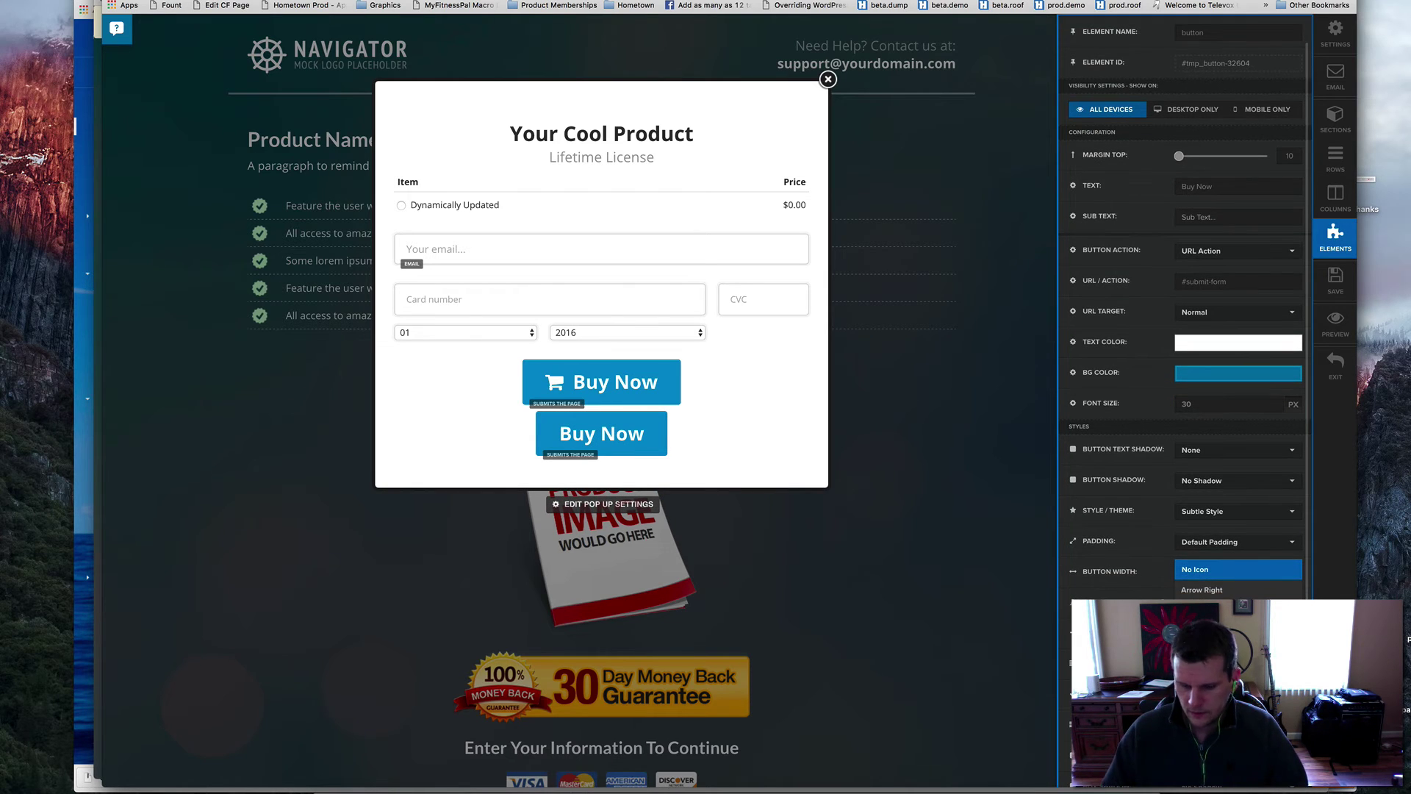
{"action": "scroll", "coordinate": [1239, 580], "scroll_direction": "down", "scroll_amount": 3}
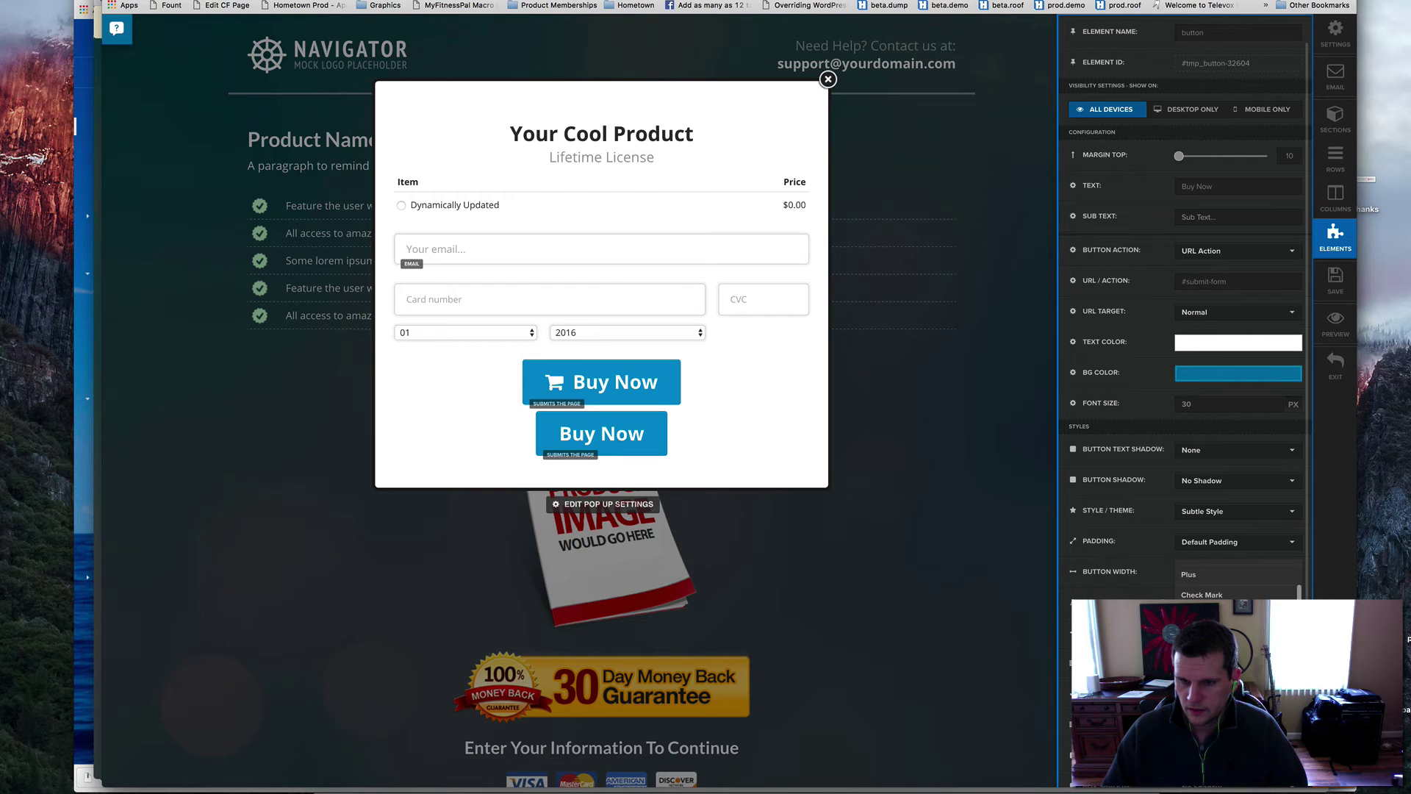
{"action": "left_click", "coordinate": [1205, 615]}
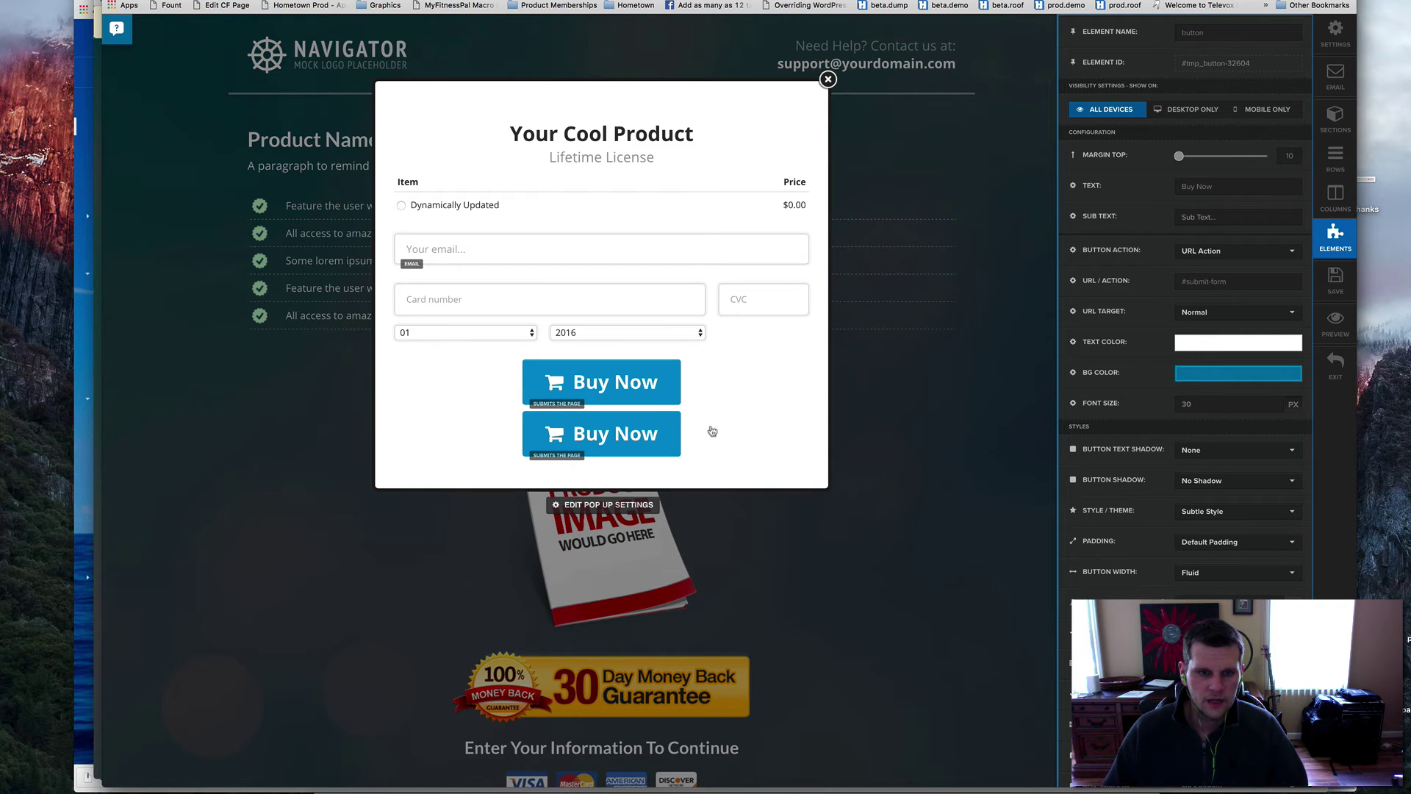
{"action": "left_click", "coordinate": [713, 431]}
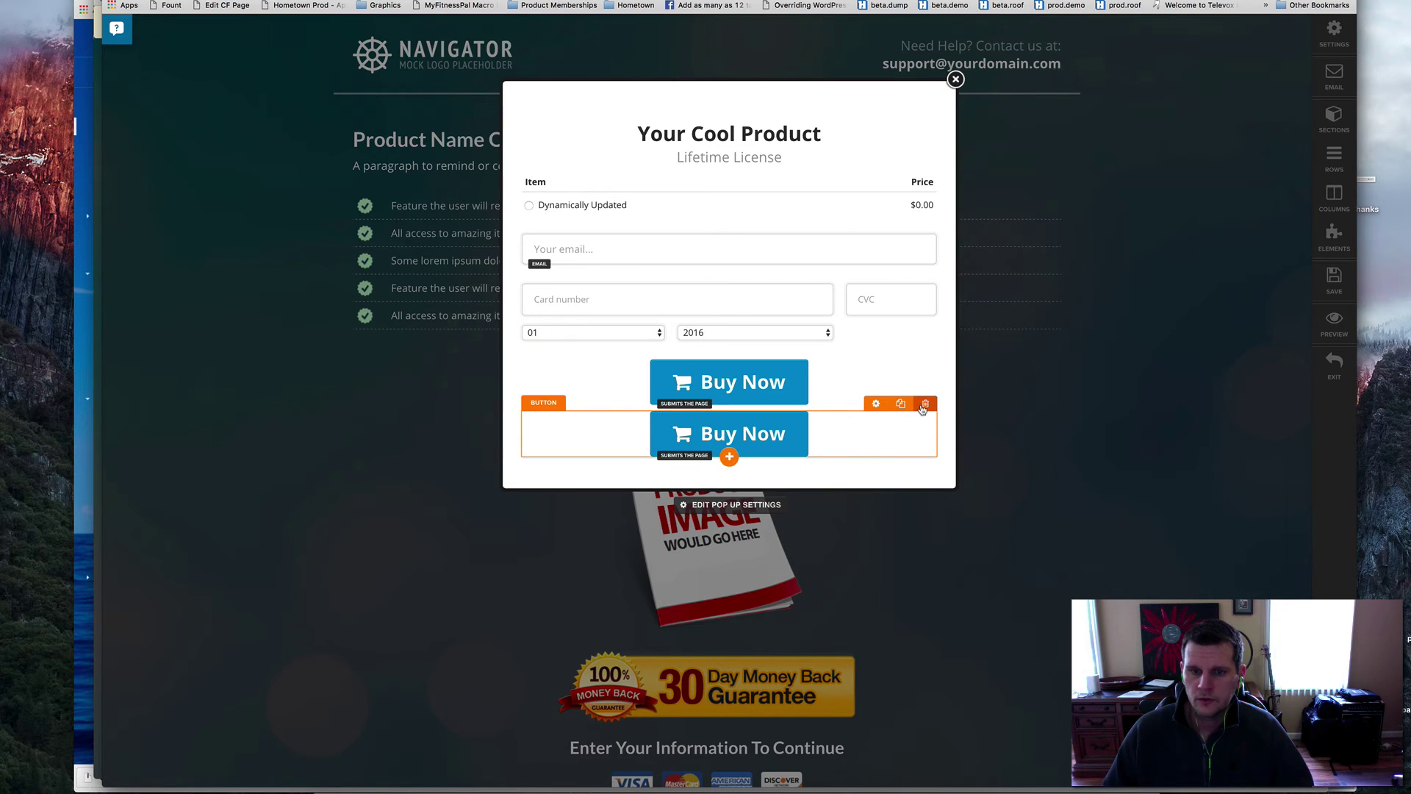
- Delete the duplicate Buy Now button and leave the page editor
{"action": "left_click", "coordinate": [924, 405]}
{"action": "left_click", "coordinate": [842, 213]}
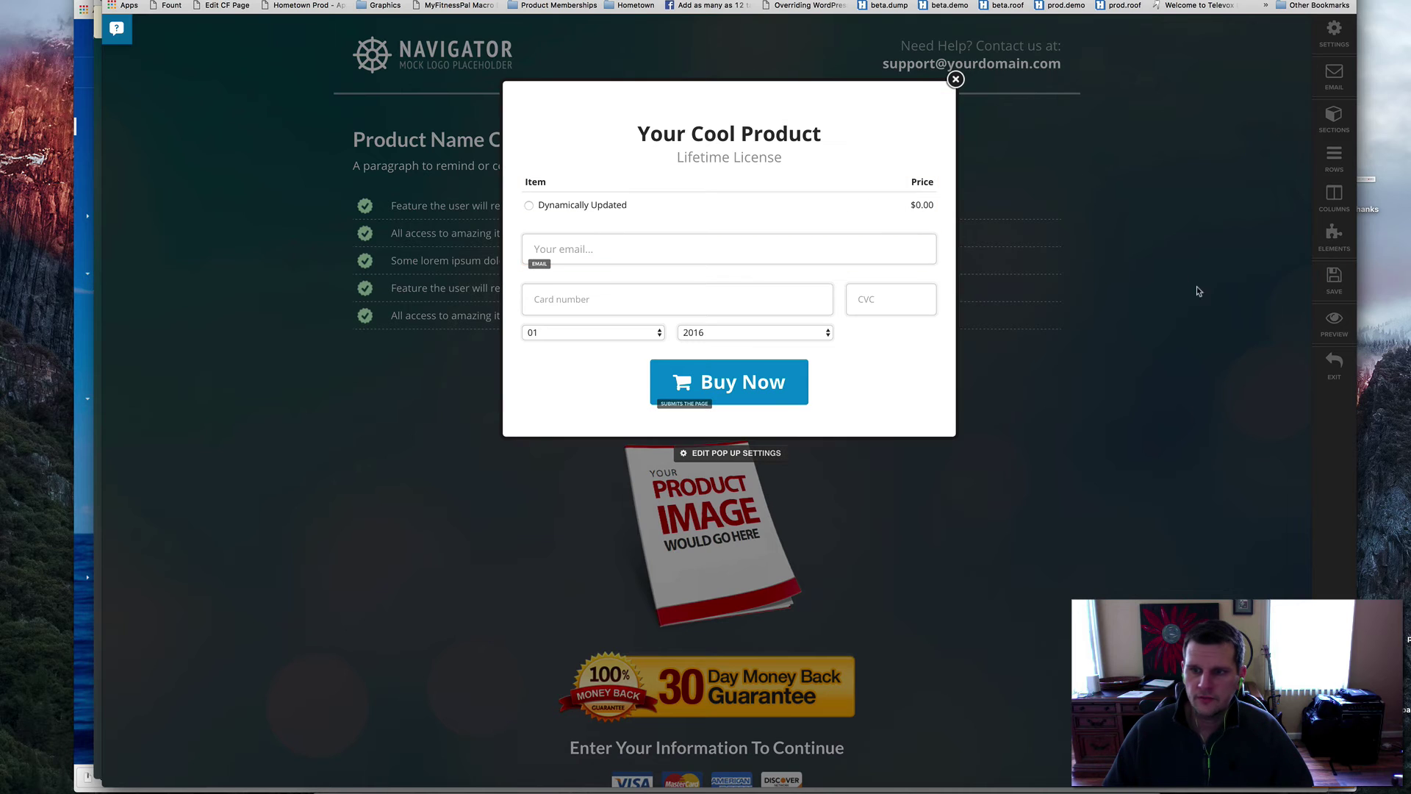
{"action": "left_click", "coordinate": [1334, 364]}
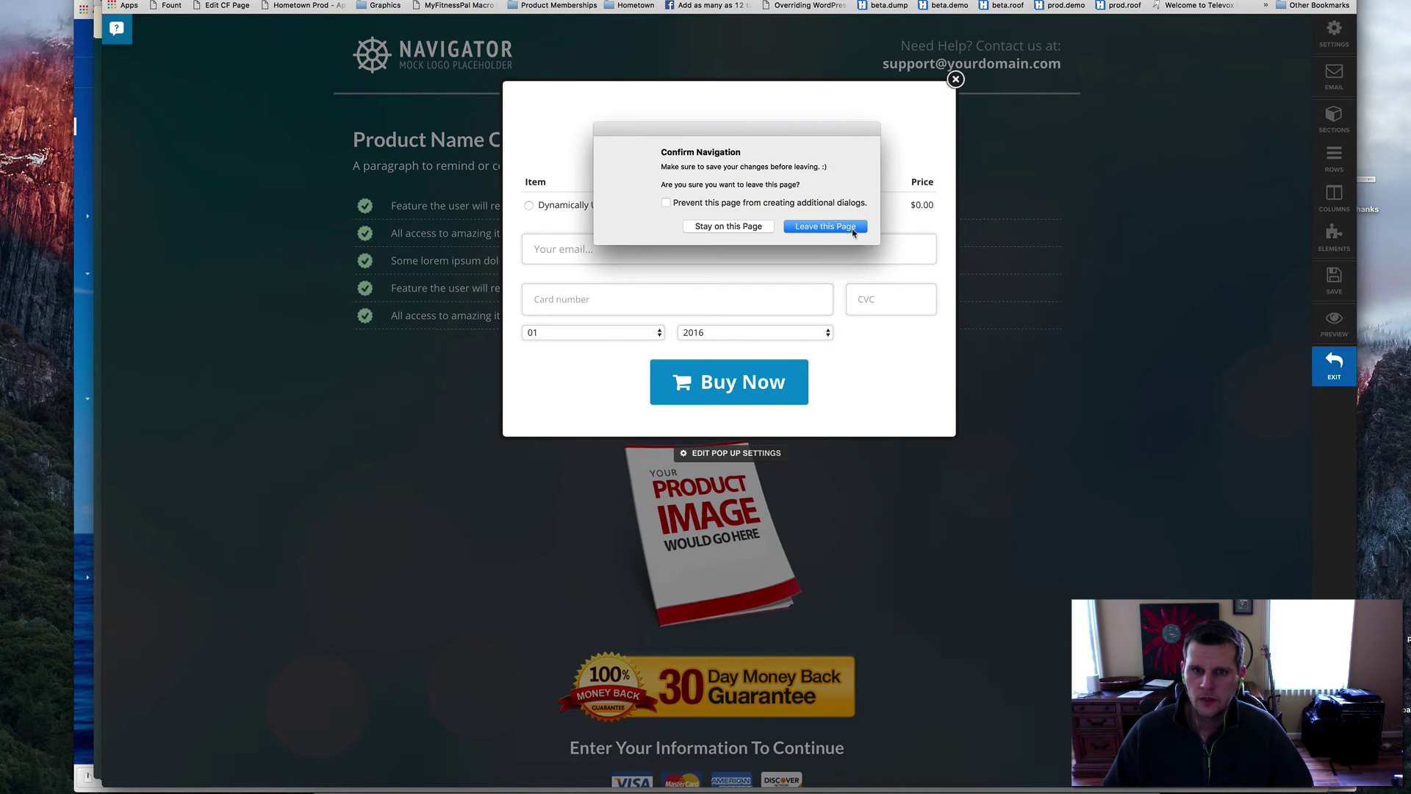
{"action": "left_click", "coordinate": [852, 228]}
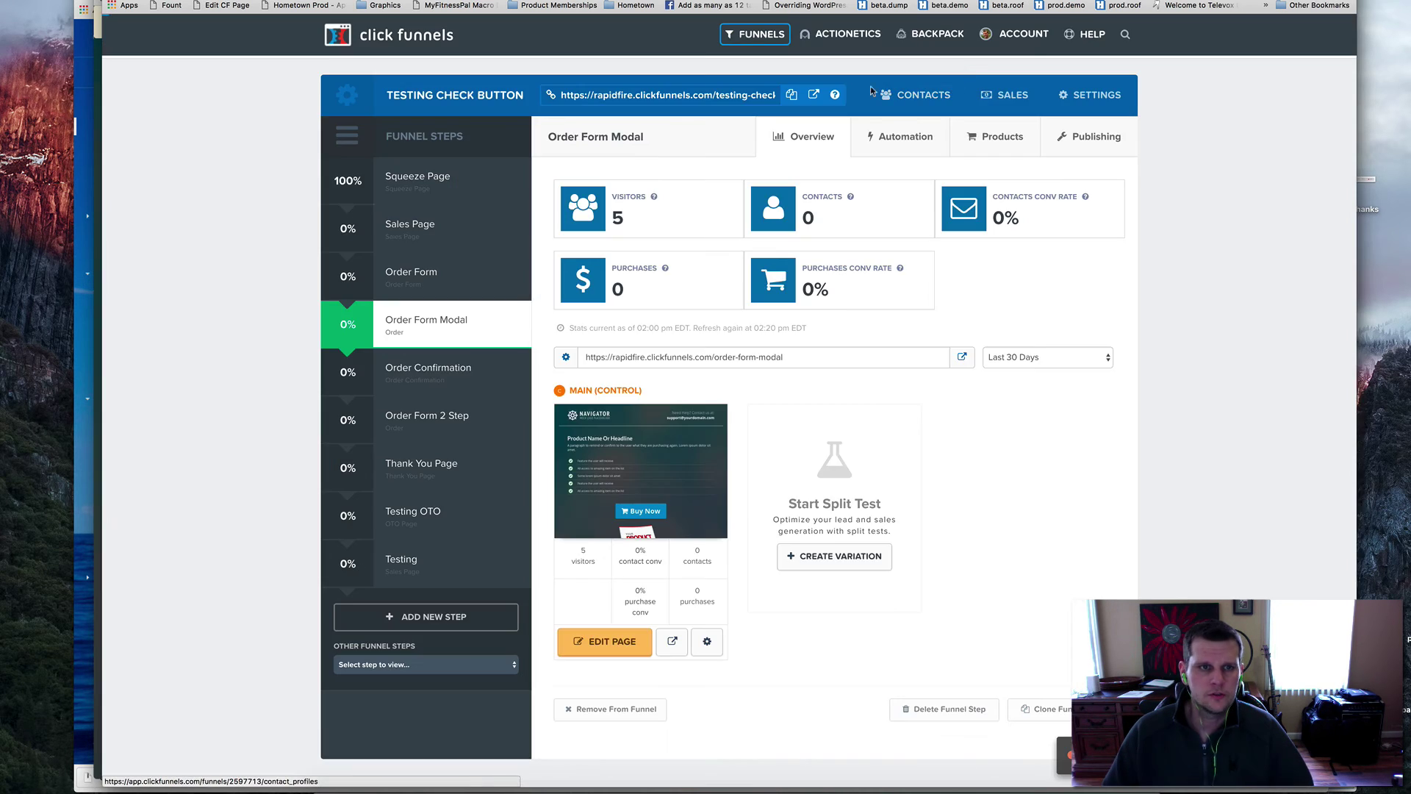
- Preview the Order Form Modal page, select the test card number, and open the checkout pop-up
{"action": "left_click", "coordinate": [672, 644]}
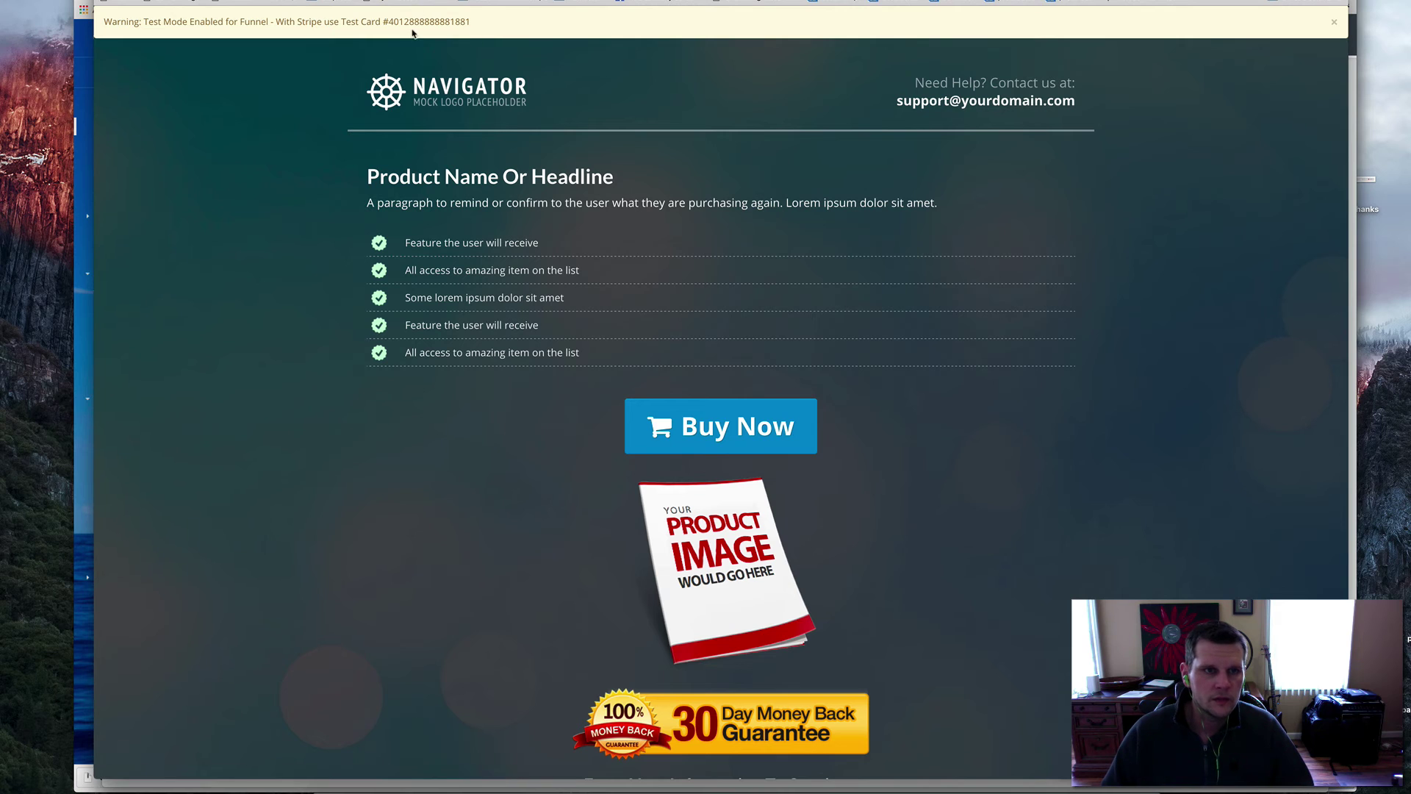
{"action": "left_click_drag", "start_coordinate": [390, 21], "coordinate": [465, 24]}
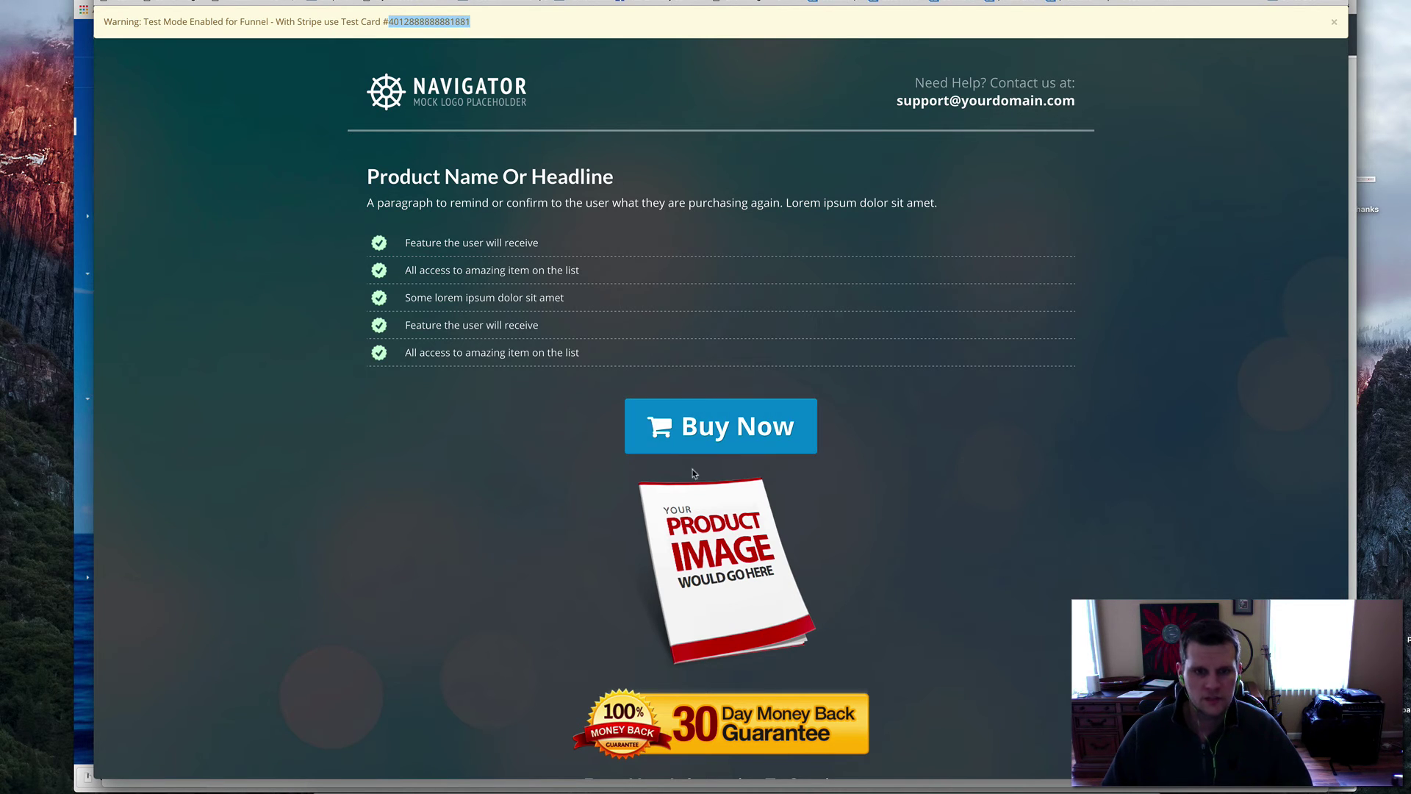
{"action": "left_click", "coordinate": [727, 425]}
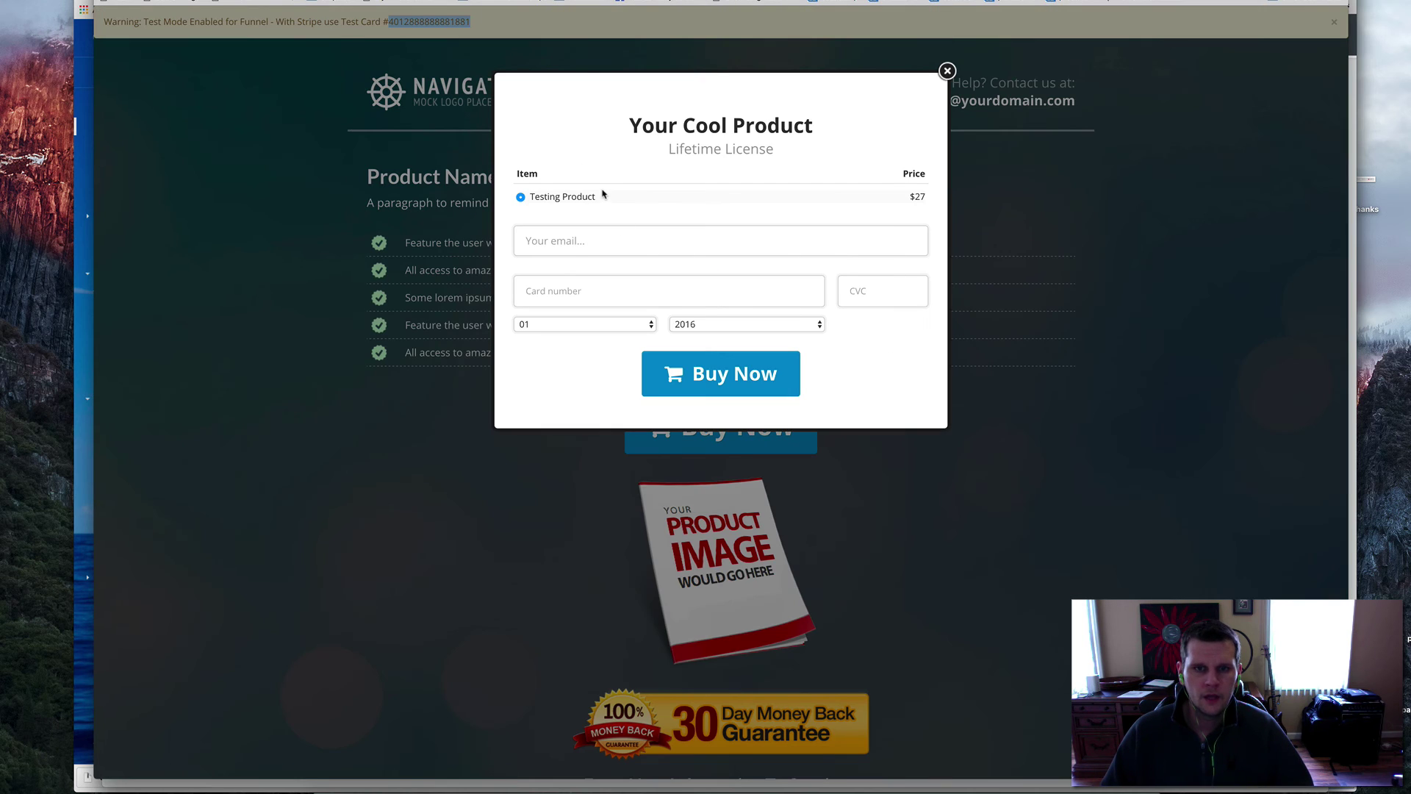
- Fill in the buyer's email, the pasted test card, CVC 123 and expiry year 2020, then submit
{"action": "left_click", "coordinate": [737, 242]}
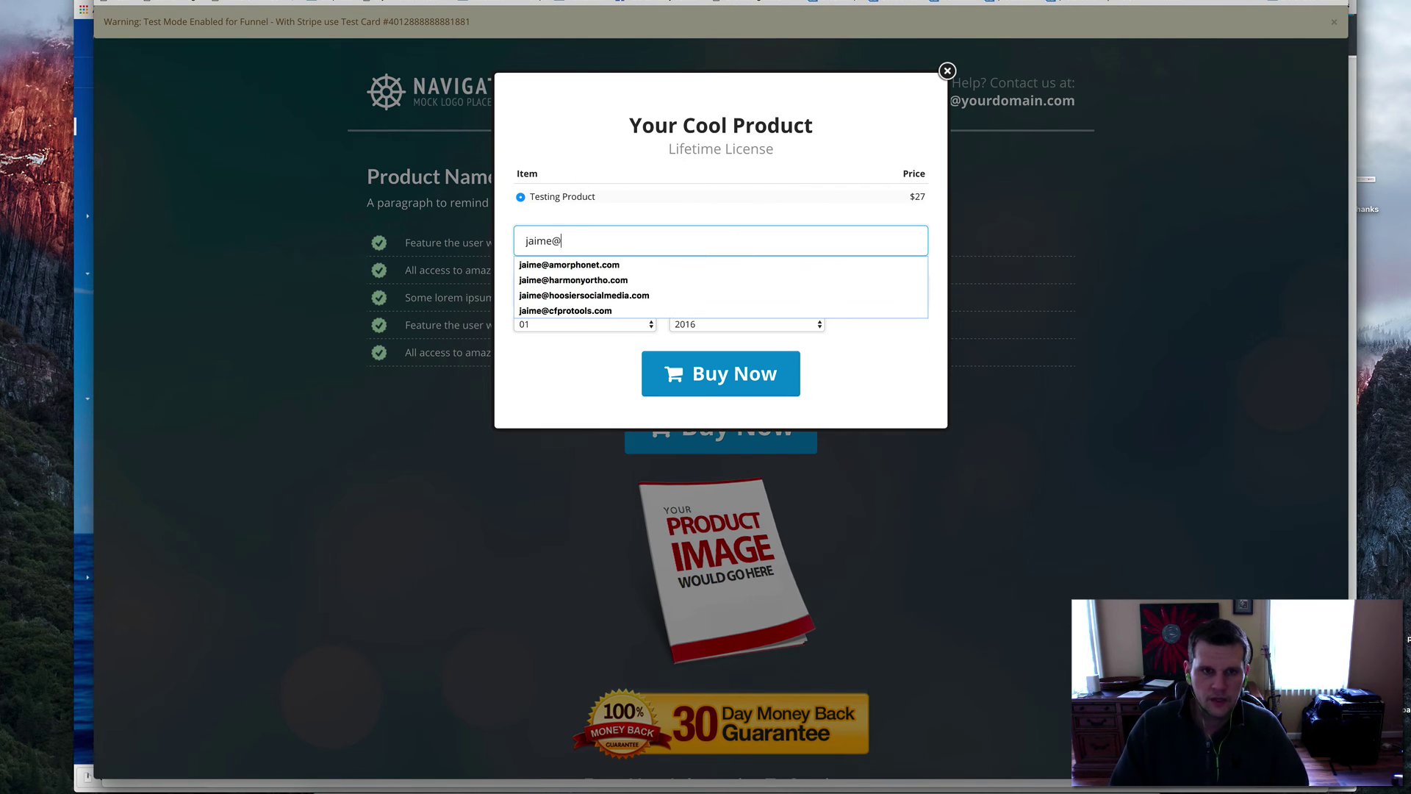
{"action": "left_click", "coordinate": [727, 264]}
{"action": "left_click", "coordinate": [727, 287]}
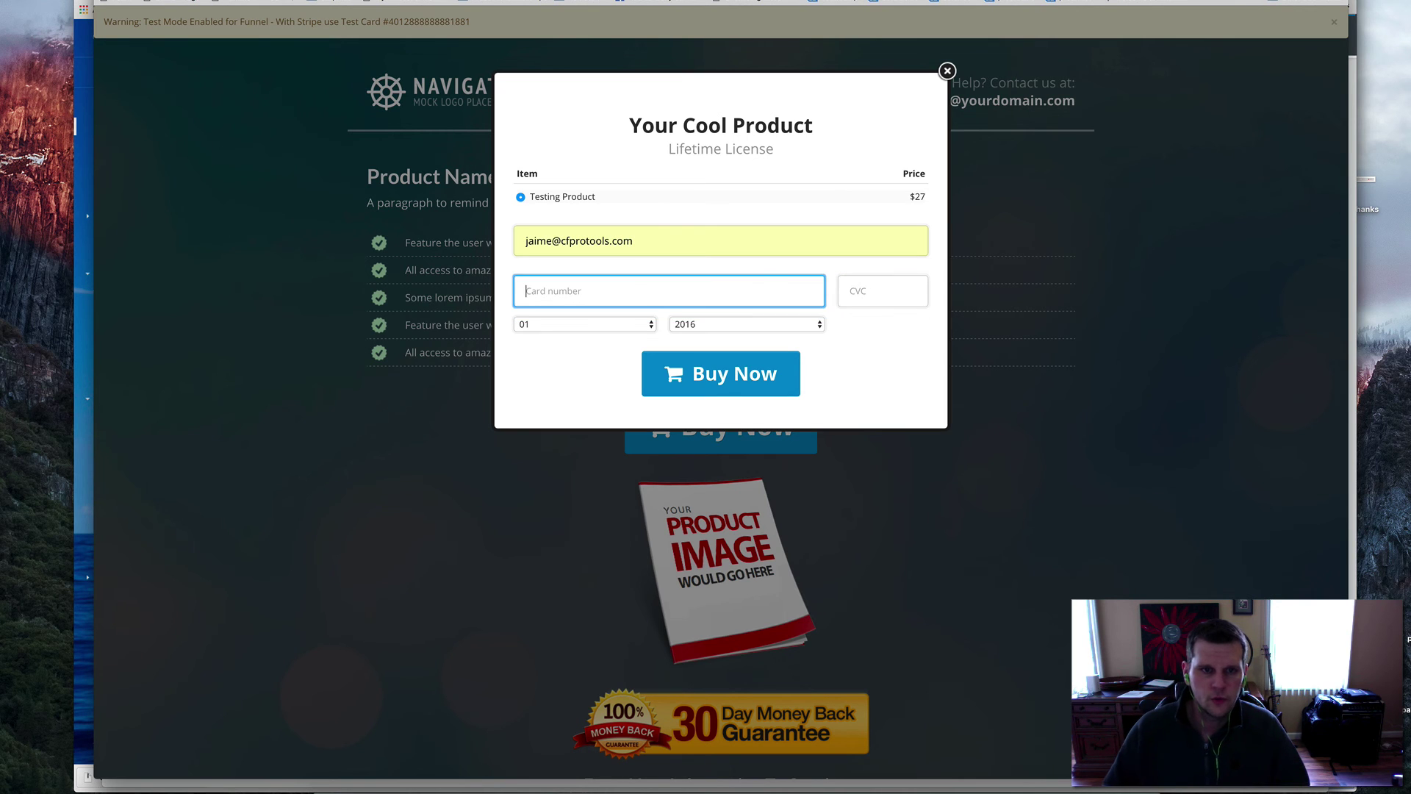
{"action": "key", "text": "super+v"}
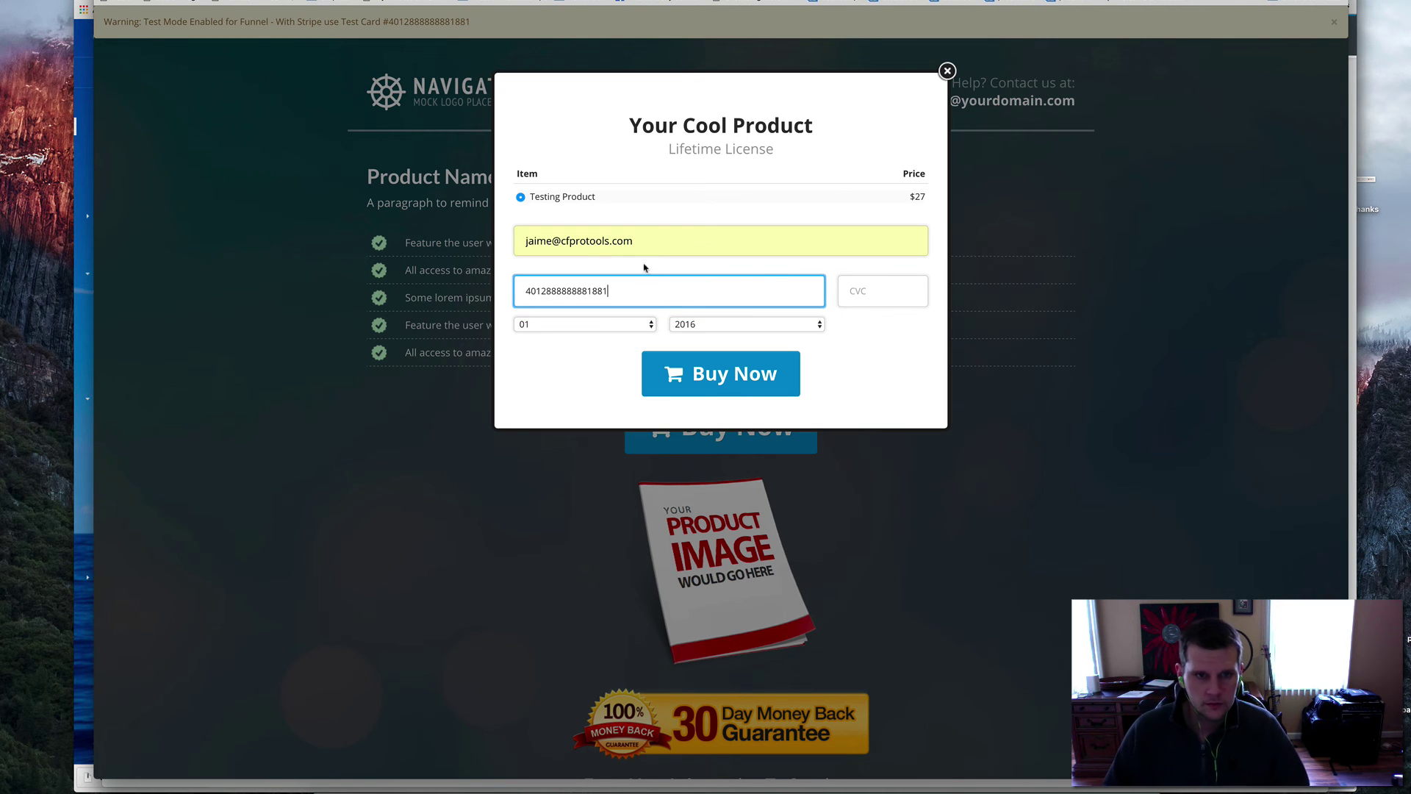
{"action": "left_click", "coordinate": [864, 291]}
{"action": "type", "text": "123"}
{"action": "key", "text": "Tab"}
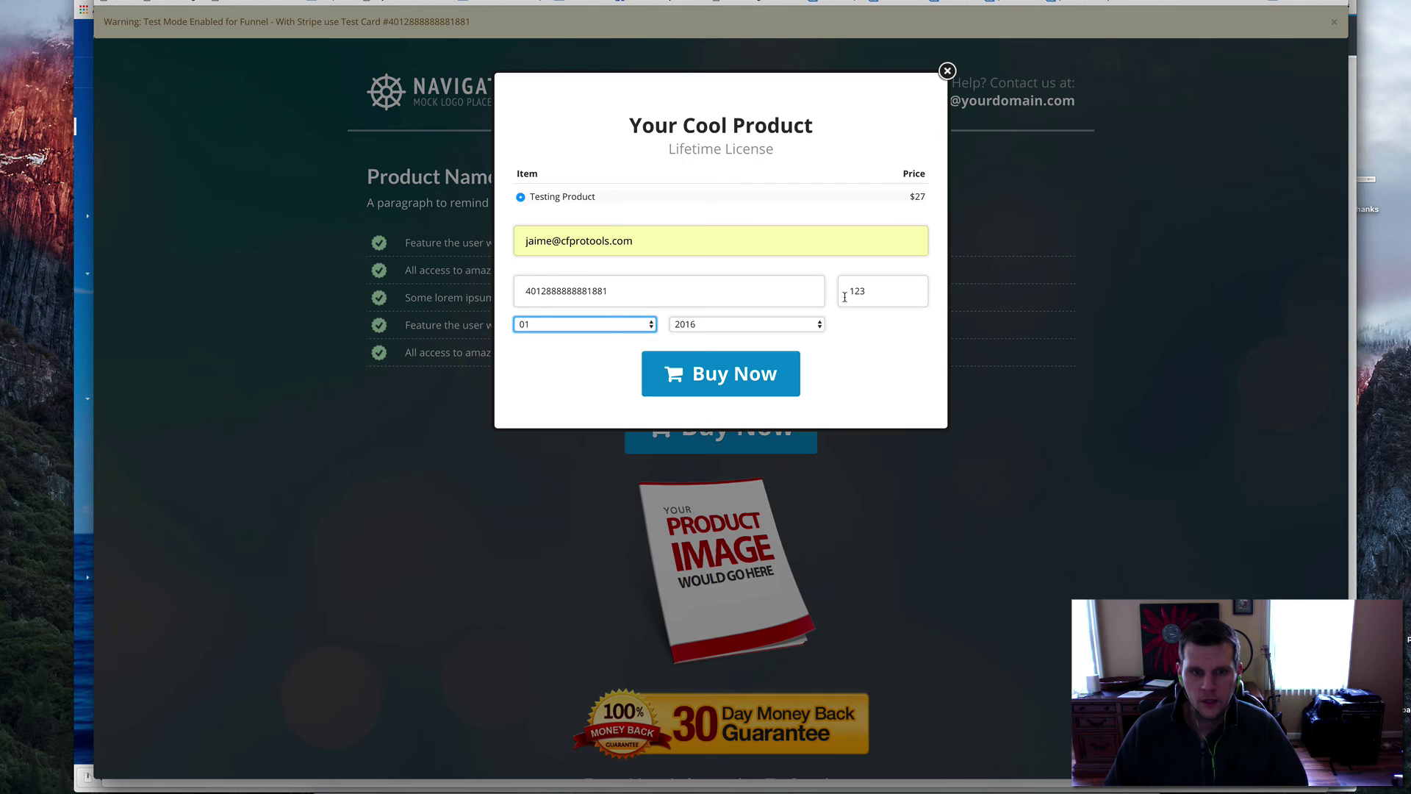
{"action": "left_click", "coordinate": [764, 326]}
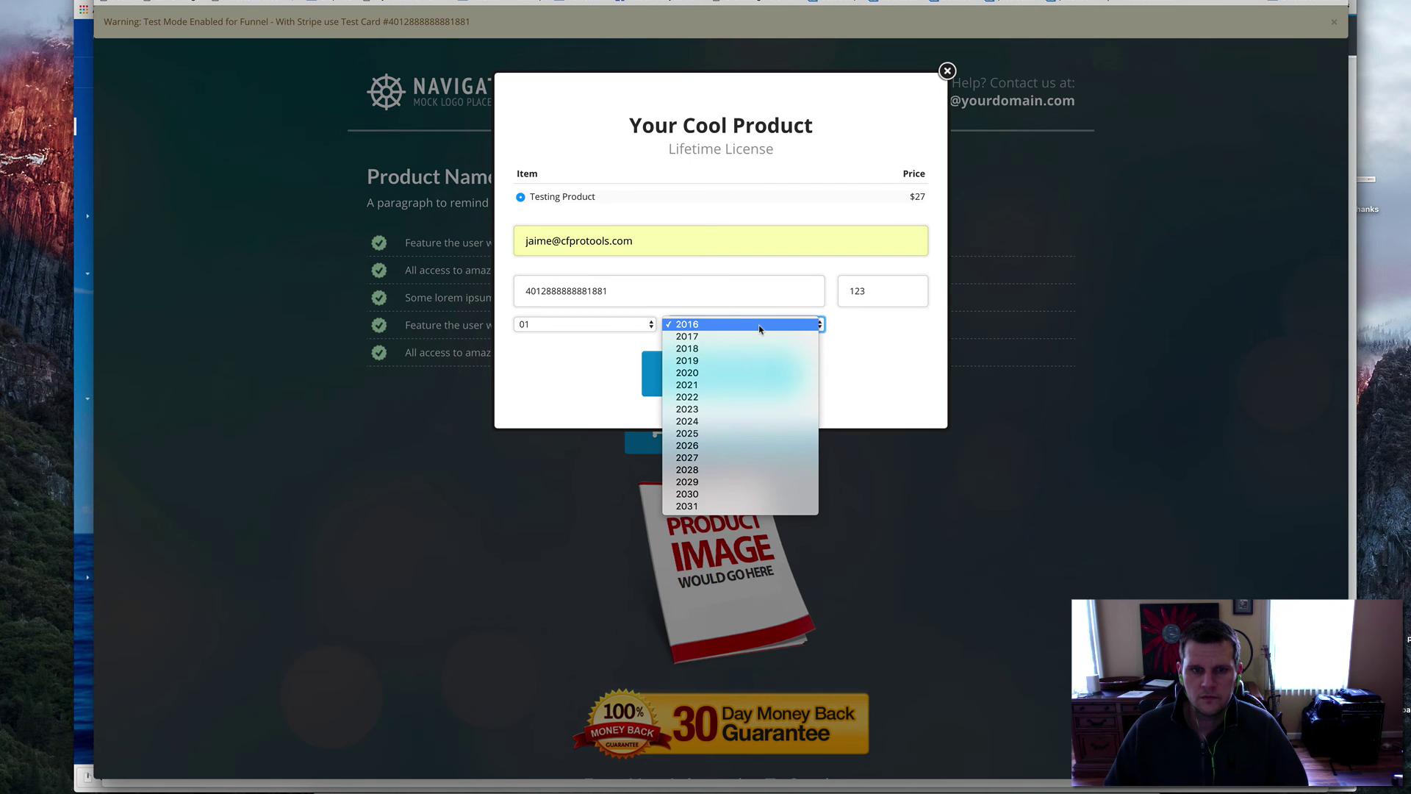
{"action": "left_click", "coordinate": [701, 373]}
{"action": "left_click", "coordinate": [757, 382]}
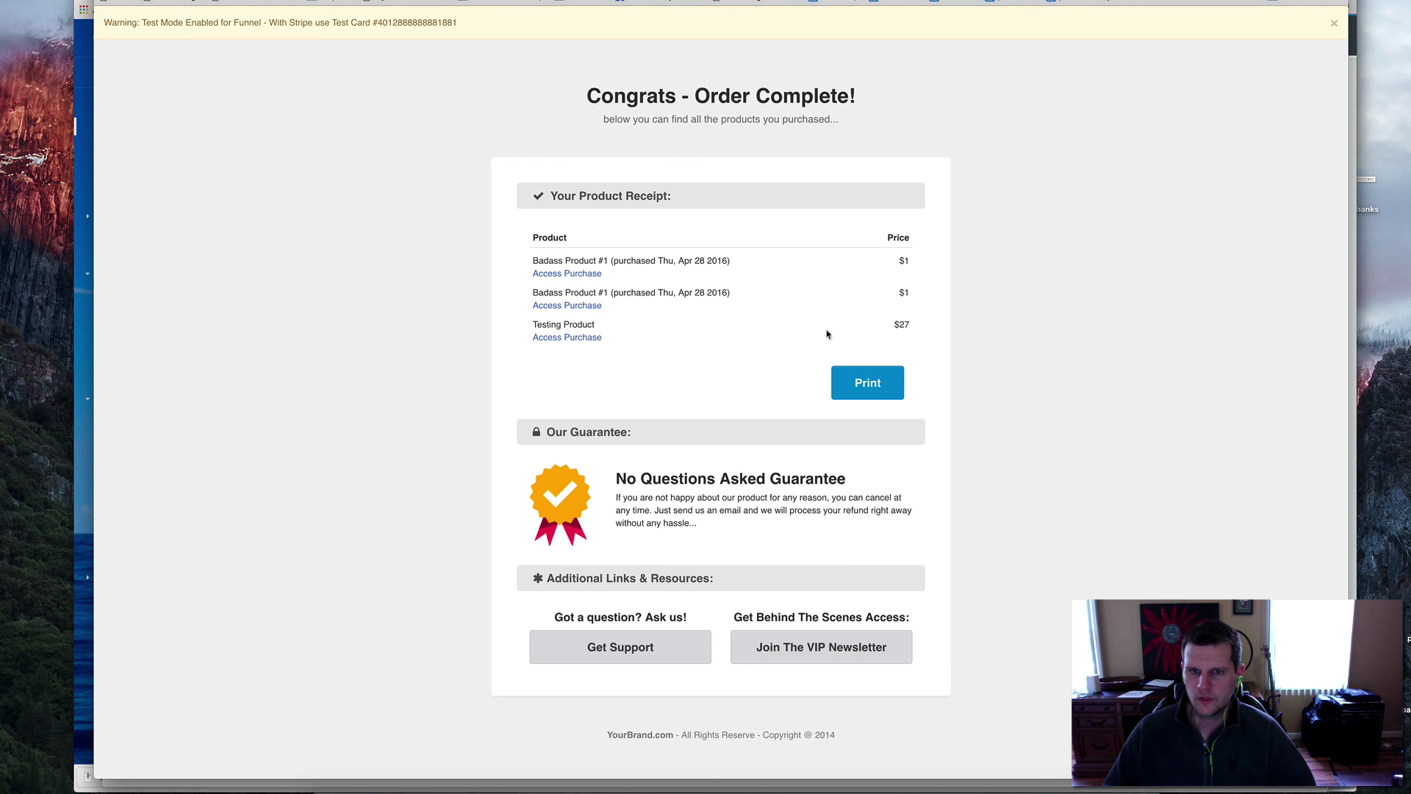
- Highlight the Testing Product $27 line on the Order Complete receipt
{"action": "left_click_drag", "start_coordinate": [532, 324], "coordinate": [884, 337]}
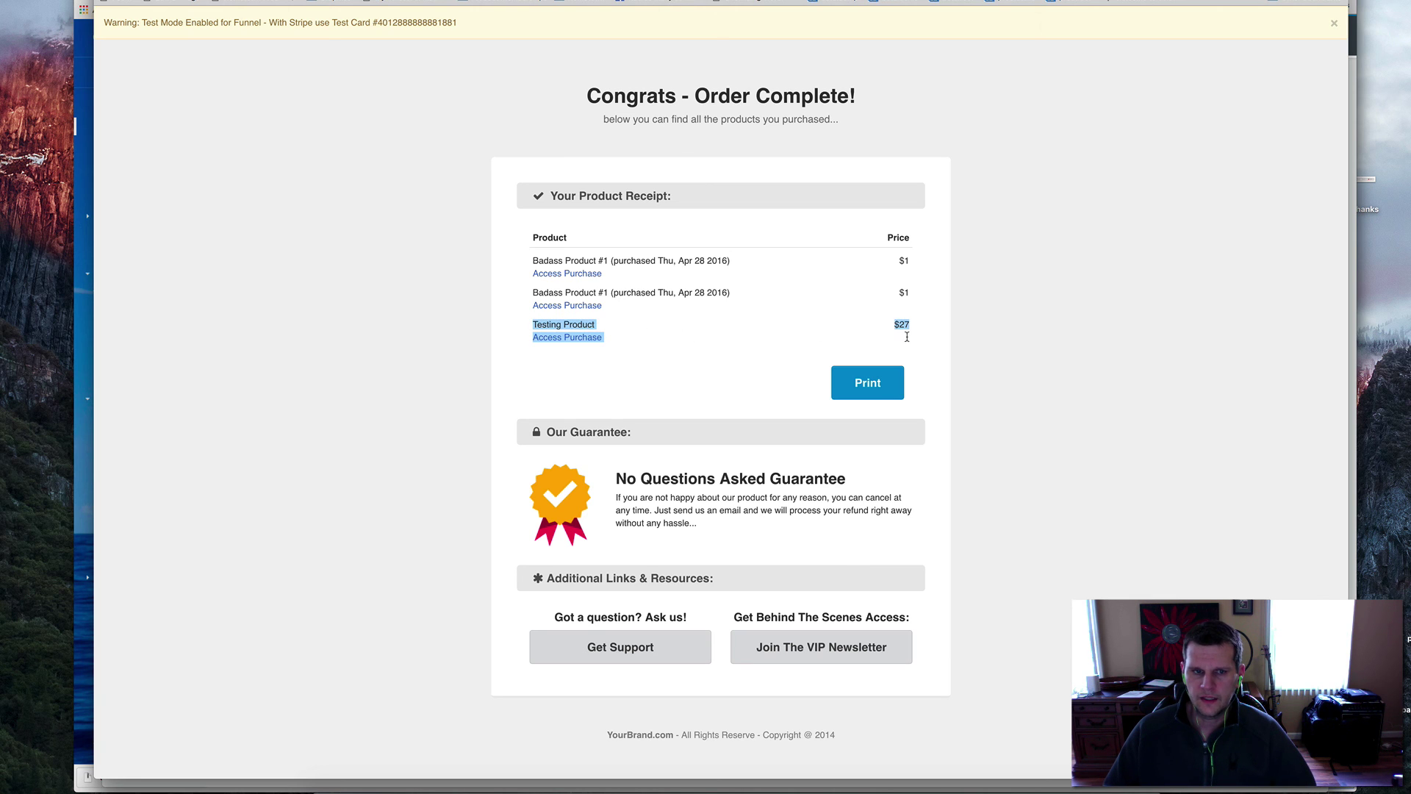